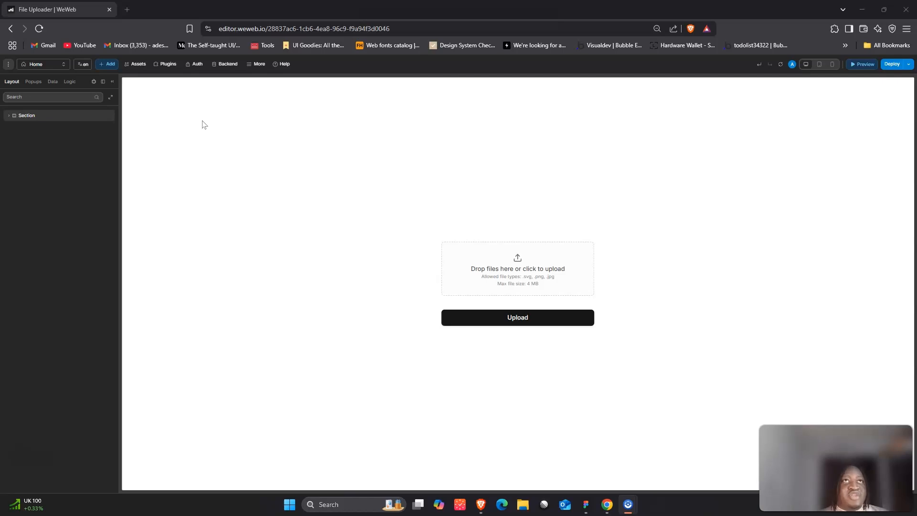
# Duplicate the page section that holds the file uploader and its Upload button.
pyautogui.click(483, 259)
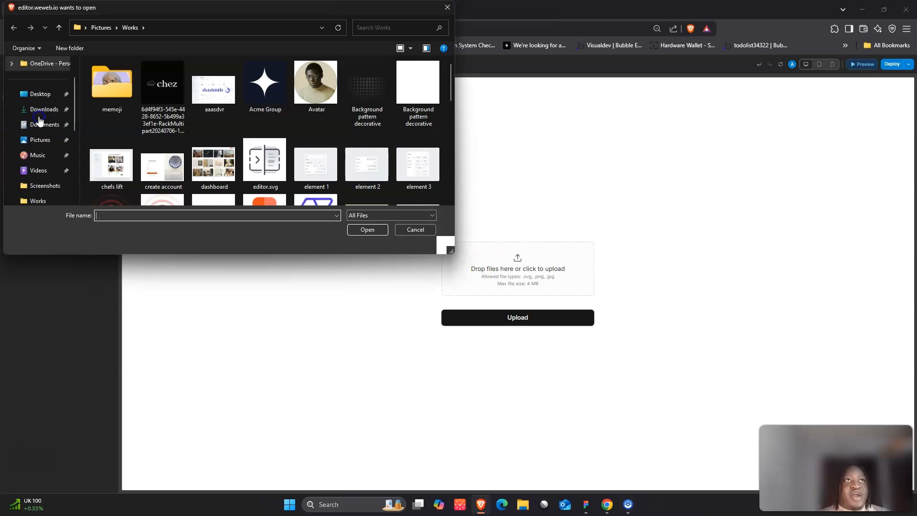
pyautogui.click(401, 227)
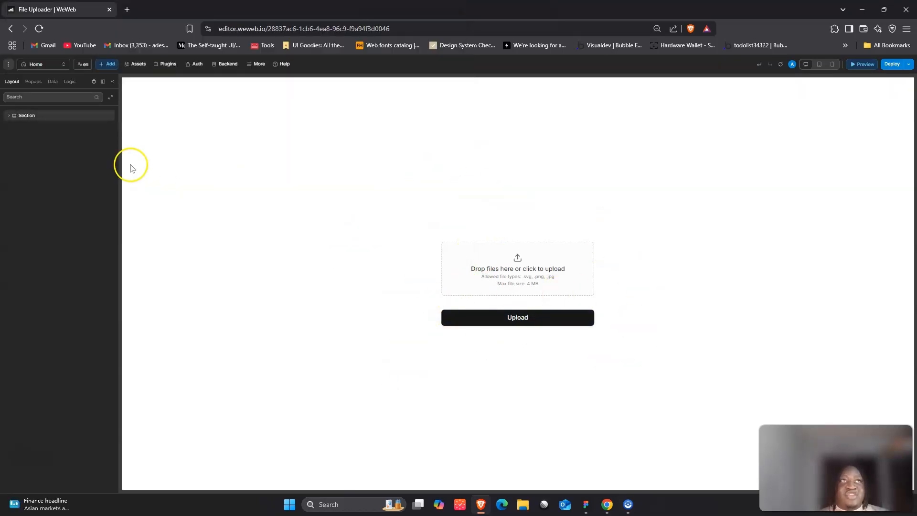
pyautogui.click(50, 116)
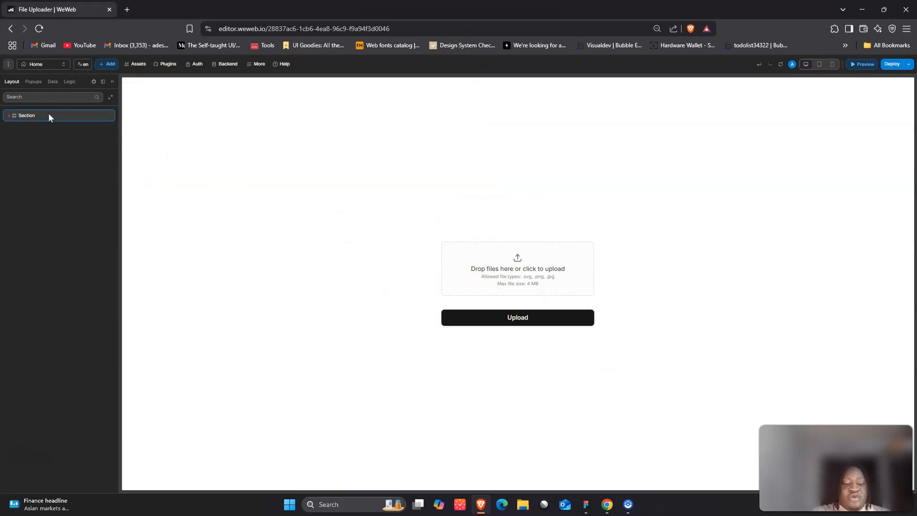
pyautogui.hotkey('ctrl', 'd')
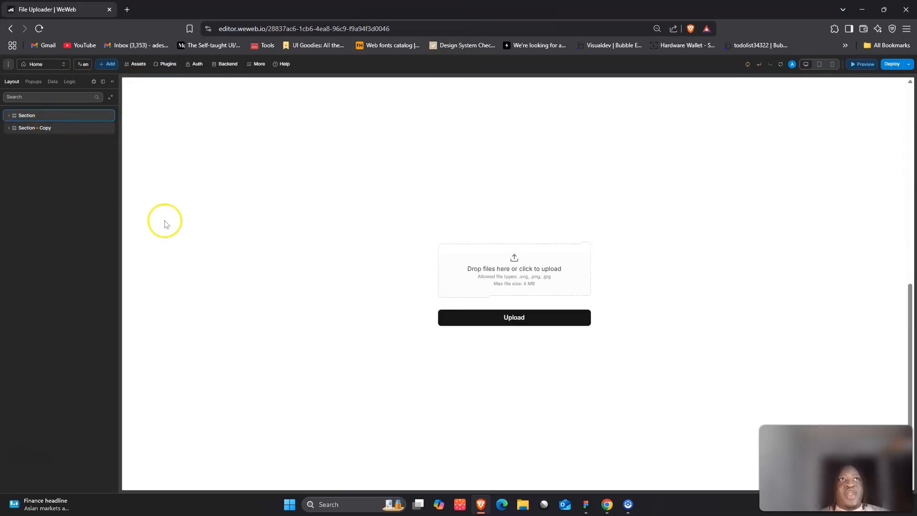
# Leave preview mode and delete the File upload element from the duplicated section.
pyautogui.click(276, 293)
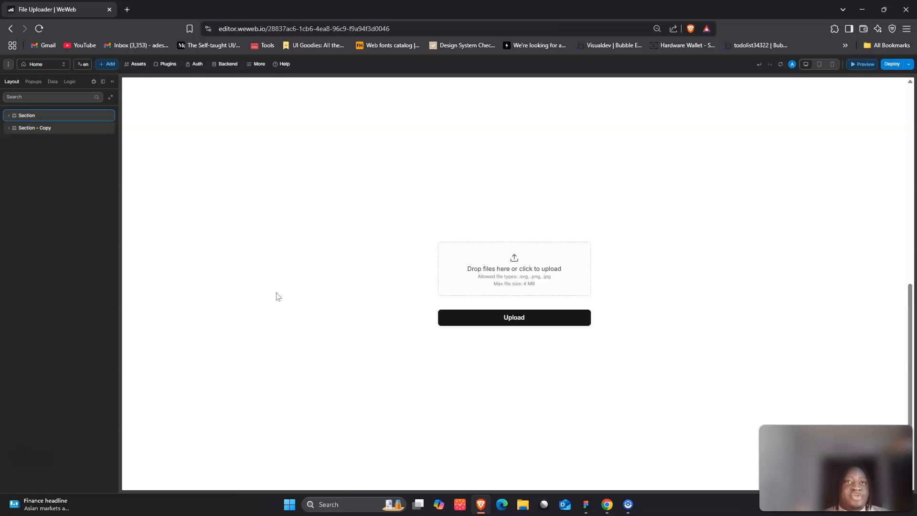
pyautogui.click(338, 329)
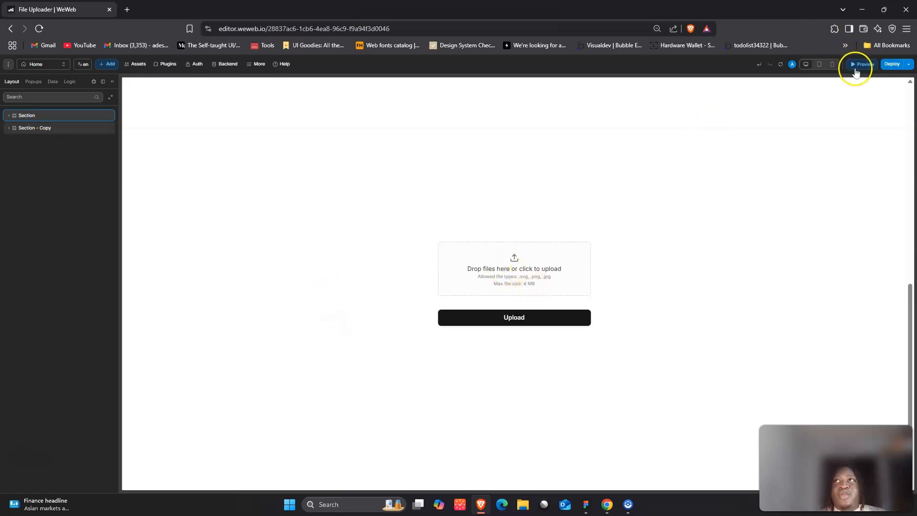
pyautogui.click(855, 68)
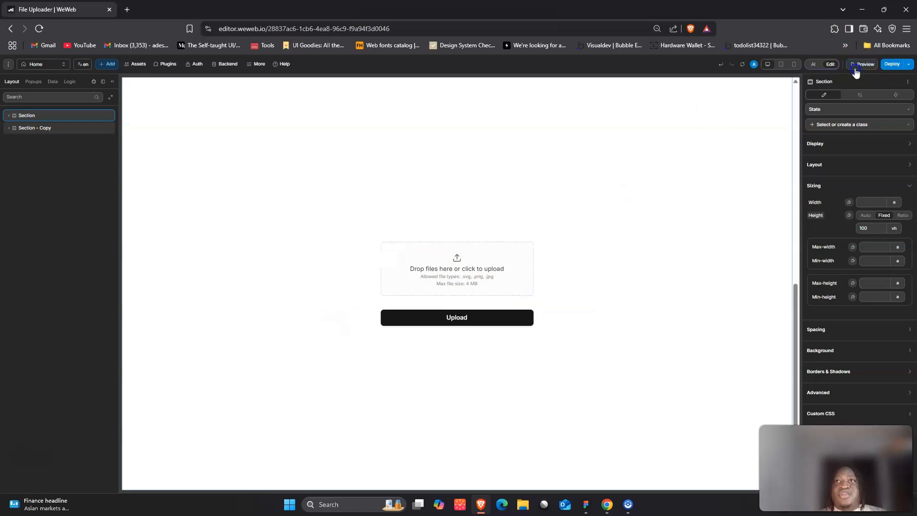
pyautogui.click(478, 285)
pyautogui.press('Delete')
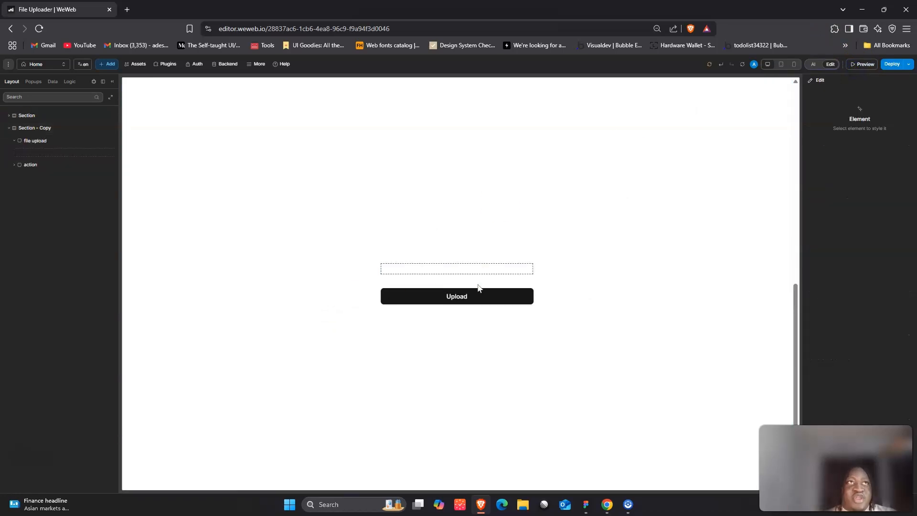
# Find the File upload element and add it inside the duplicated section's empty file upload container.
pyautogui.click(105, 64)
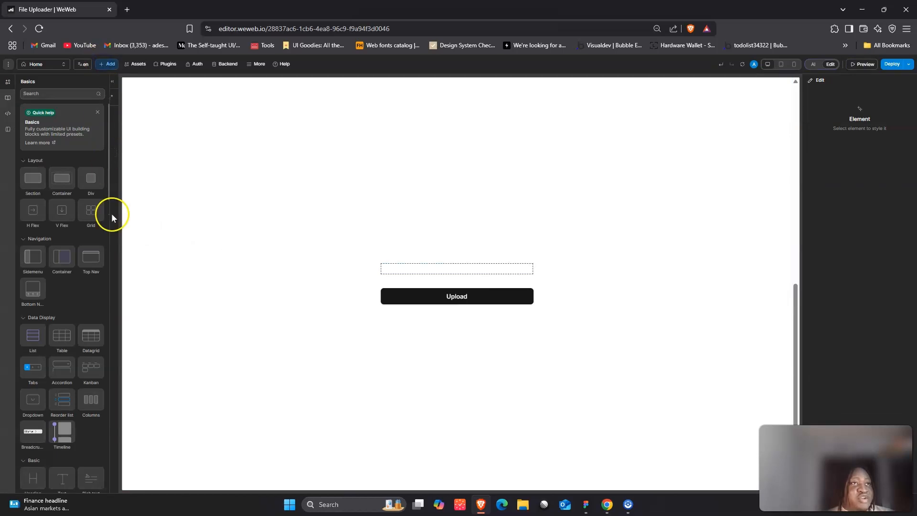
pyautogui.write('fil')
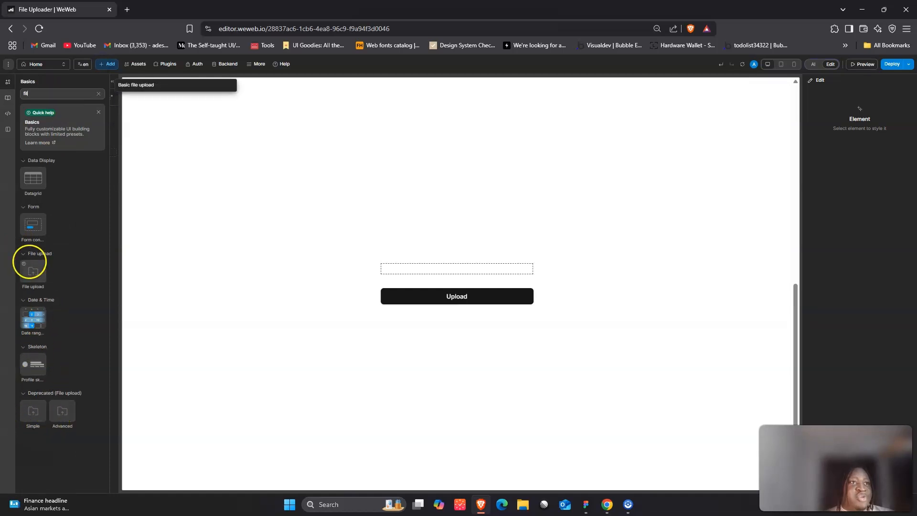
pyautogui.moveTo(44, 272); pyautogui.dragTo(43, 158)
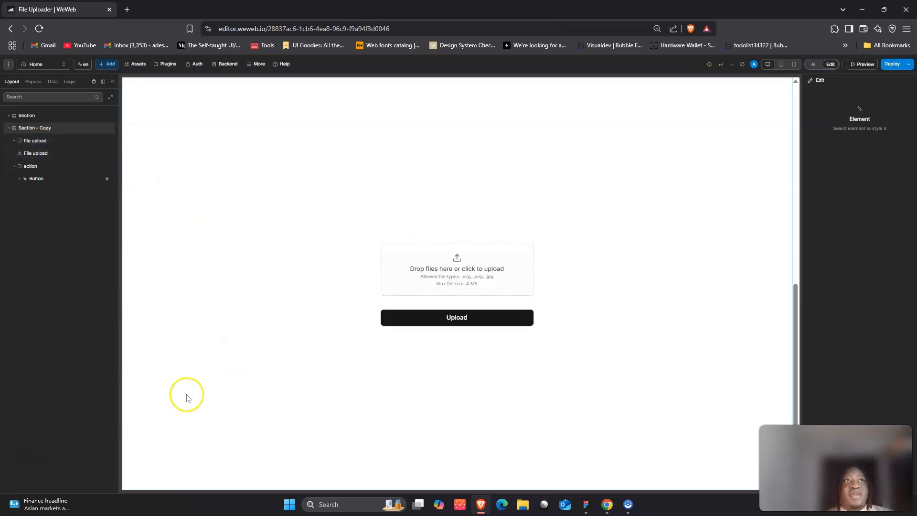
# Create an On change workflow on the new File upload element with an Upload file action.
pyautogui.click(27, 152)
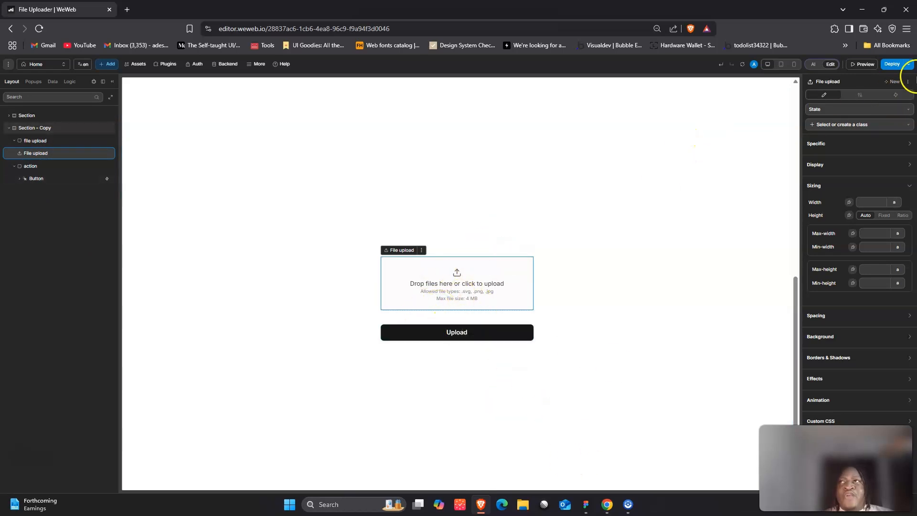
pyautogui.click(896, 95)
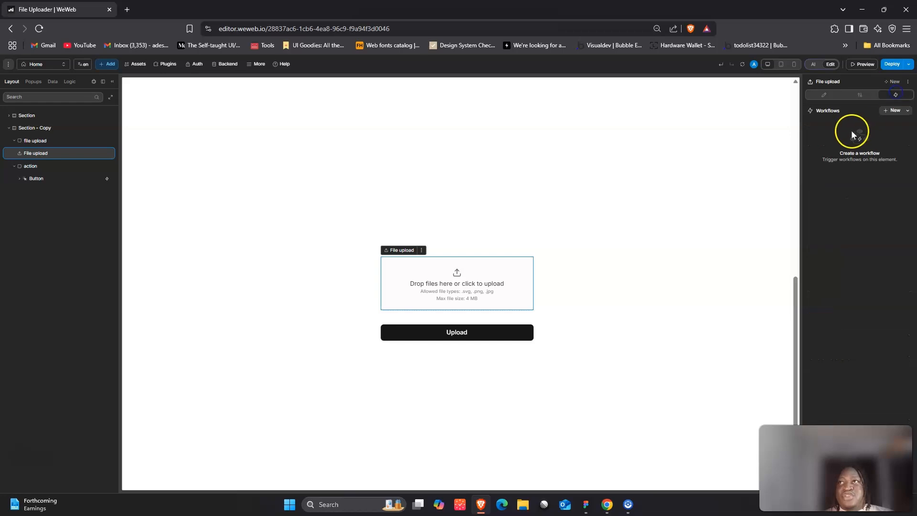
pyautogui.click(895, 110)
pyautogui.click(453, 150)
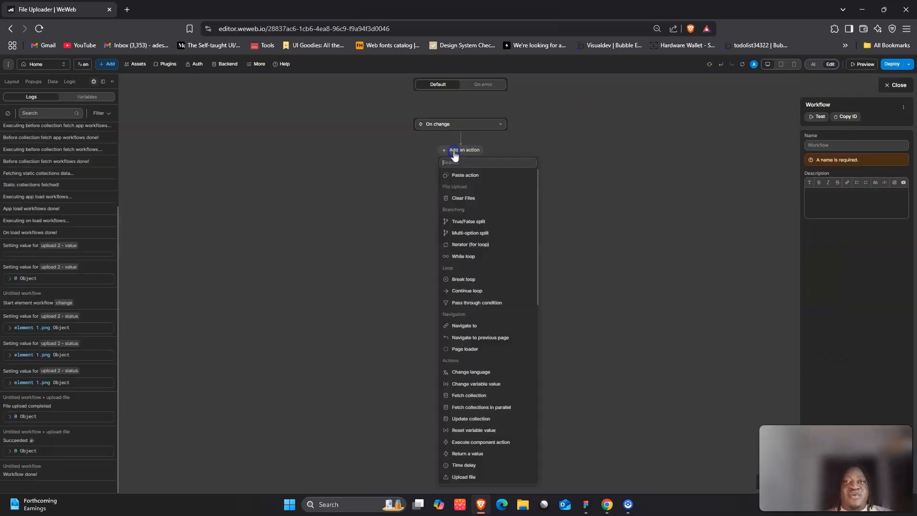
pyautogui.write('fi')
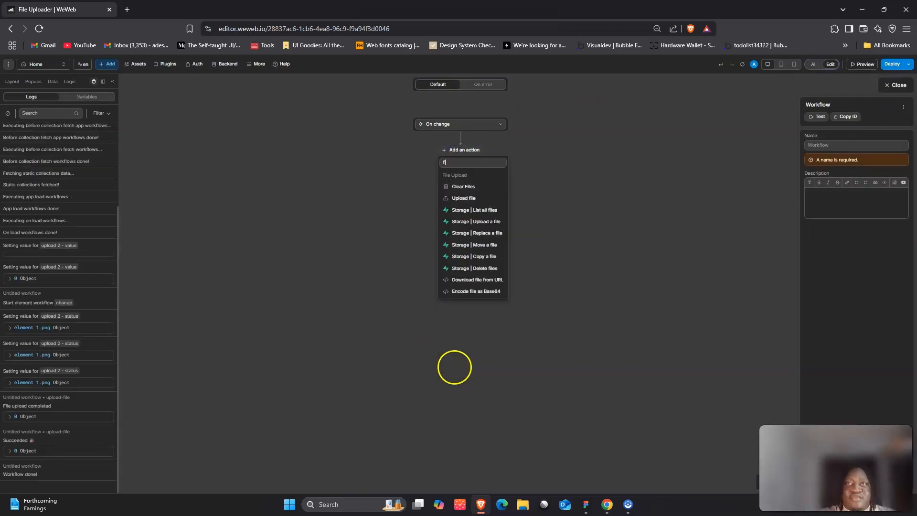
pyautogui.click(482, 198)
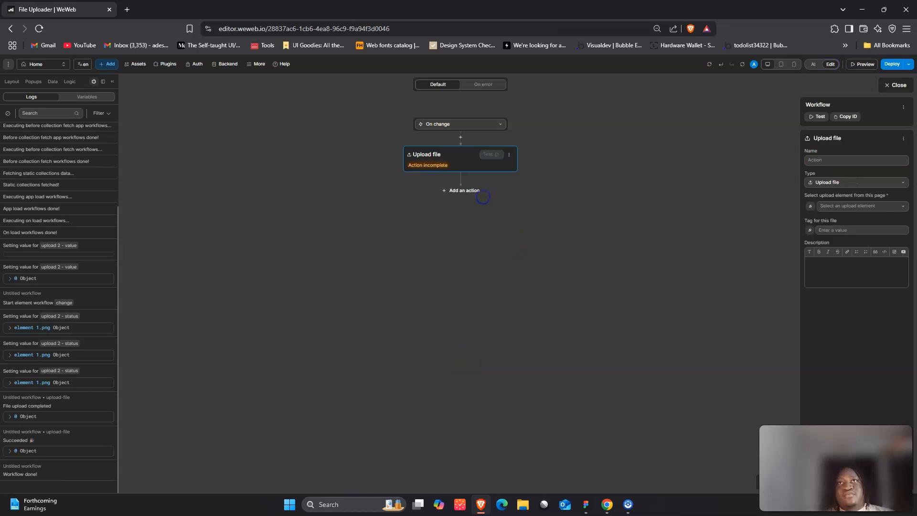
pyautogui.click(849, 206)
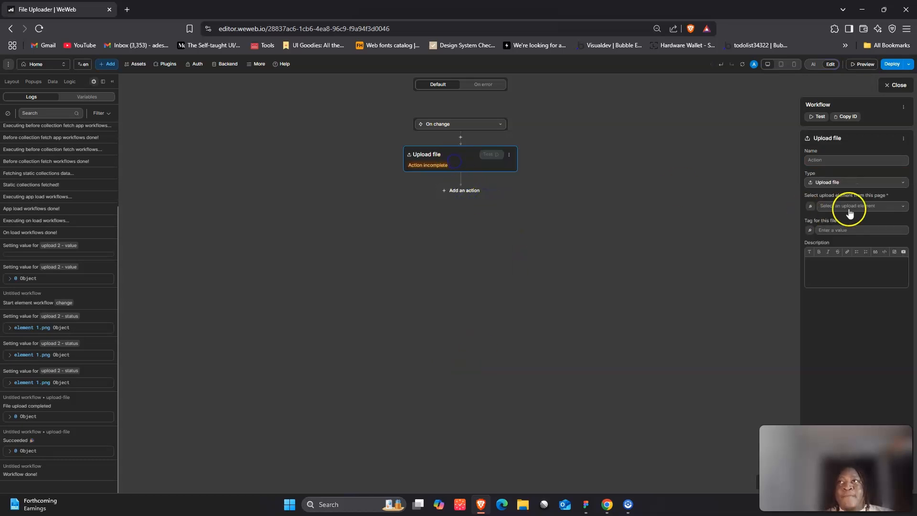
pyautogui.click(894, 85)
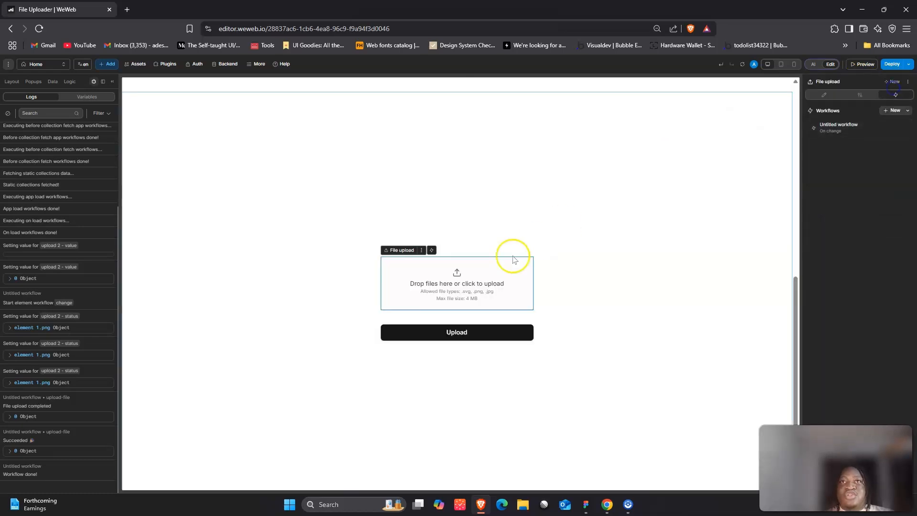
# Rename the File upload element in the duplicated section to "upload weweb".
pyautogui.click(12, 81)
pyautogui.click(8, 127)
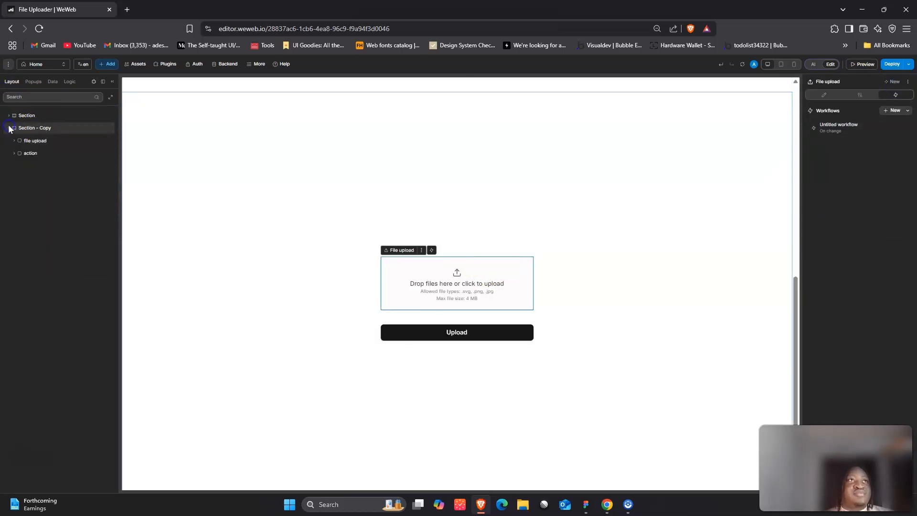
pyautogui.click(13, 141)
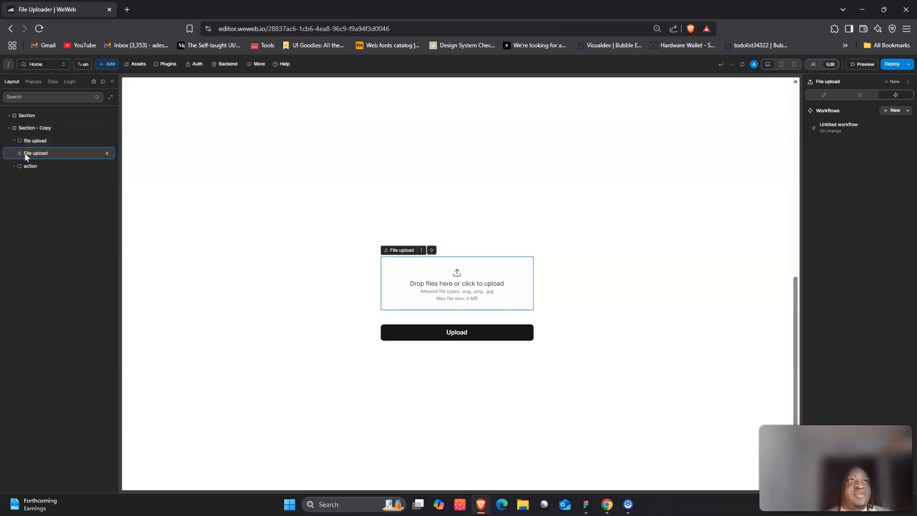
pyautogui.click(8, 115)
pyautogui.click(14, 128)
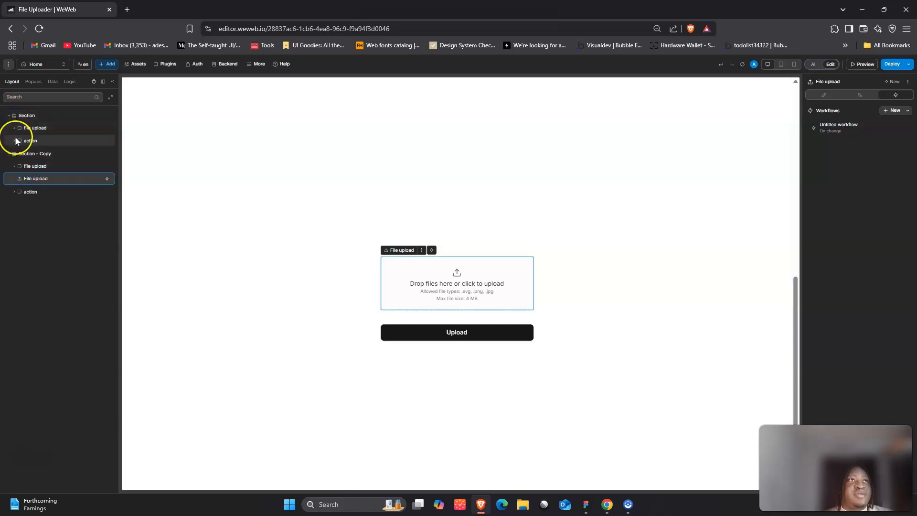
pyautogui.doubleClick(41, 191)
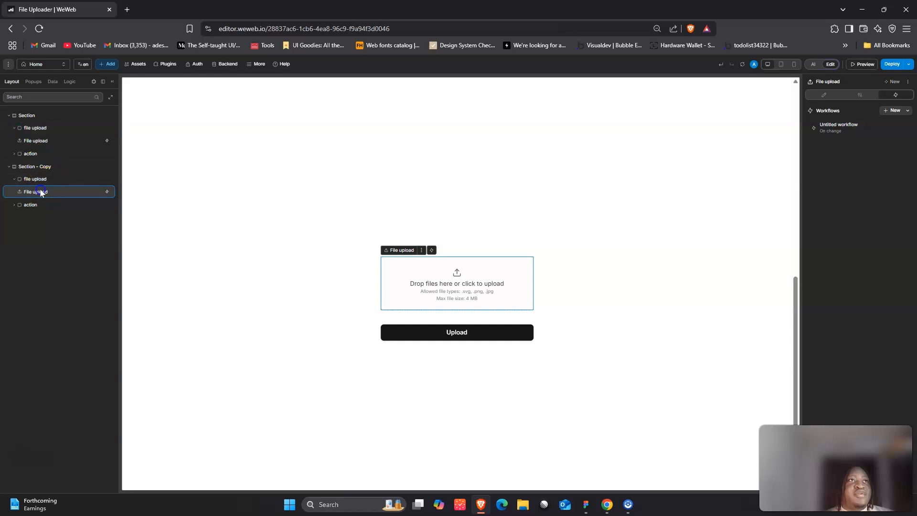
pyautogui.write('up')
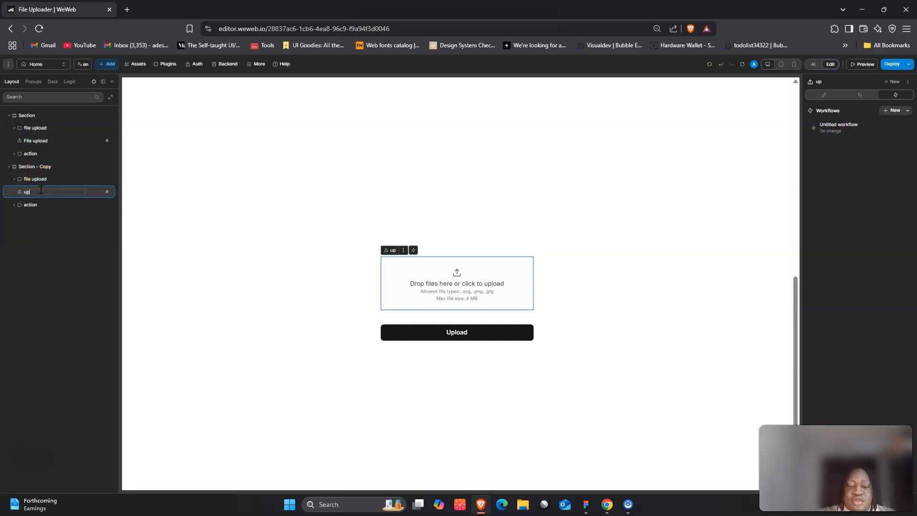
pyautogui.write('load')
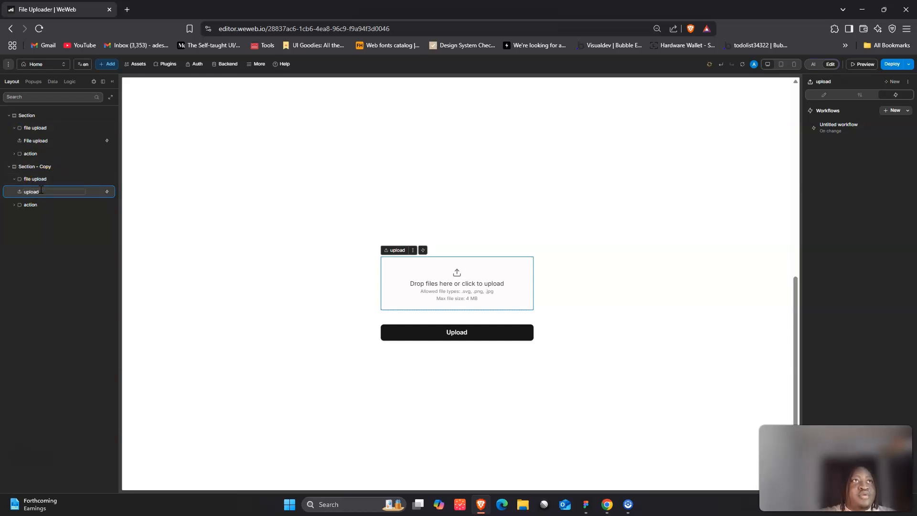
pyautogui.write(' weweb')
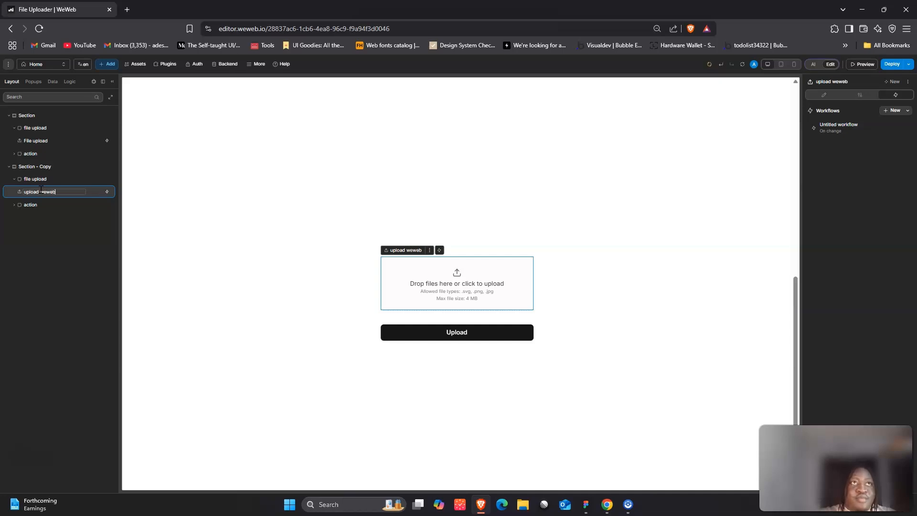
pyautogui.press('Return')
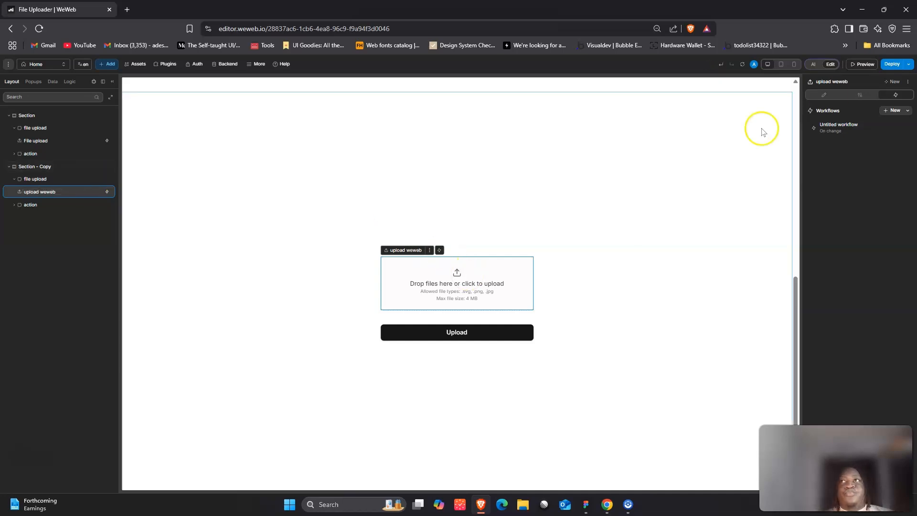
# Set the On change workflow's Upload file action to use the "upload weweb - value" upload element.
pyautogui.click(837, 126)
pyautogui.click(412, 168)
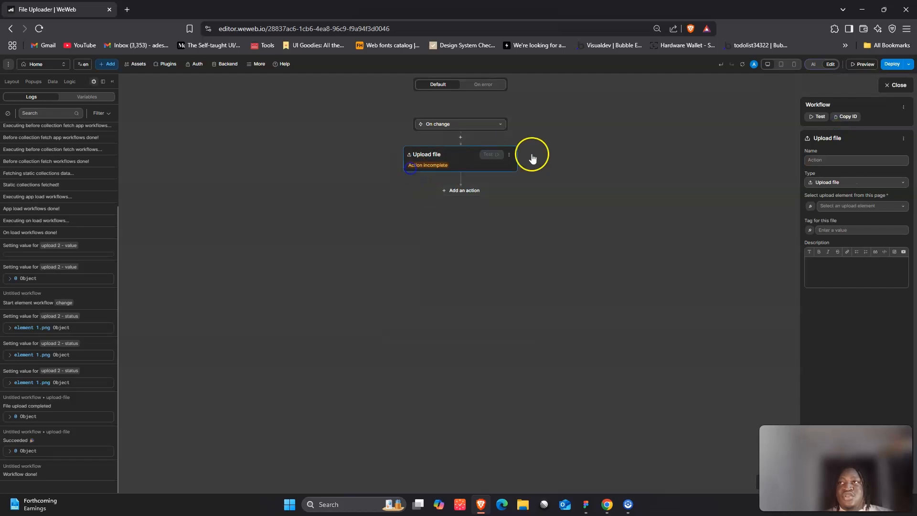
pyautogui.click(848, 207)
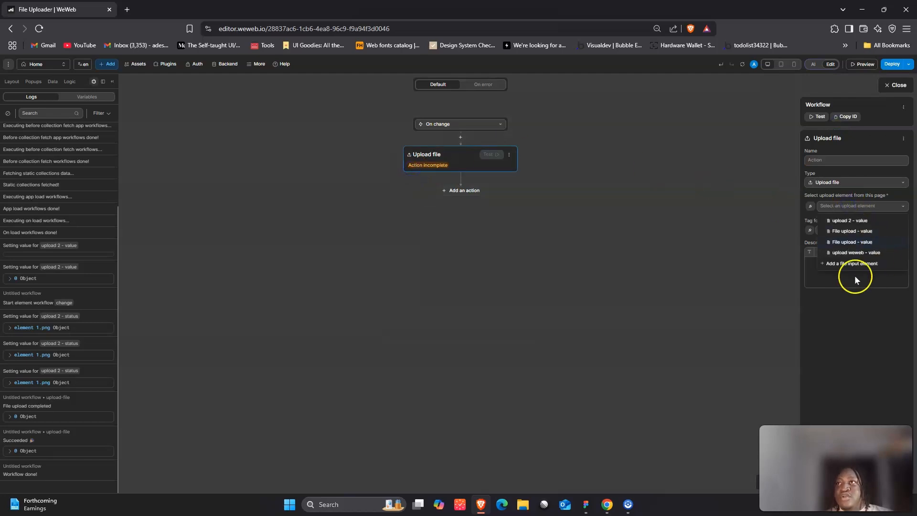
pyautogui.click(847, 257)
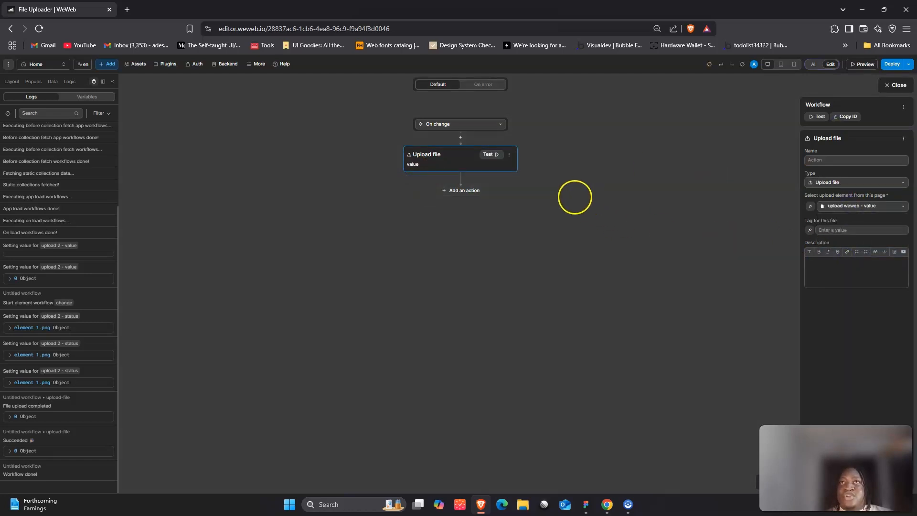
pyautogui.click(898, 86)
# Test the new uploader in preview mode by uploading the element 1 image from the Works folder, and return to editing.
pyautogui.click(865, 64)
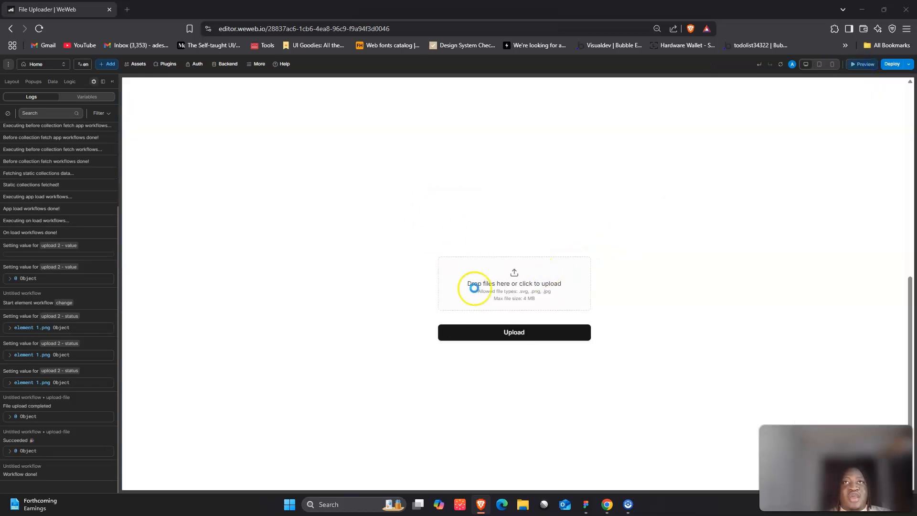
pyautogui.click(472, 286)
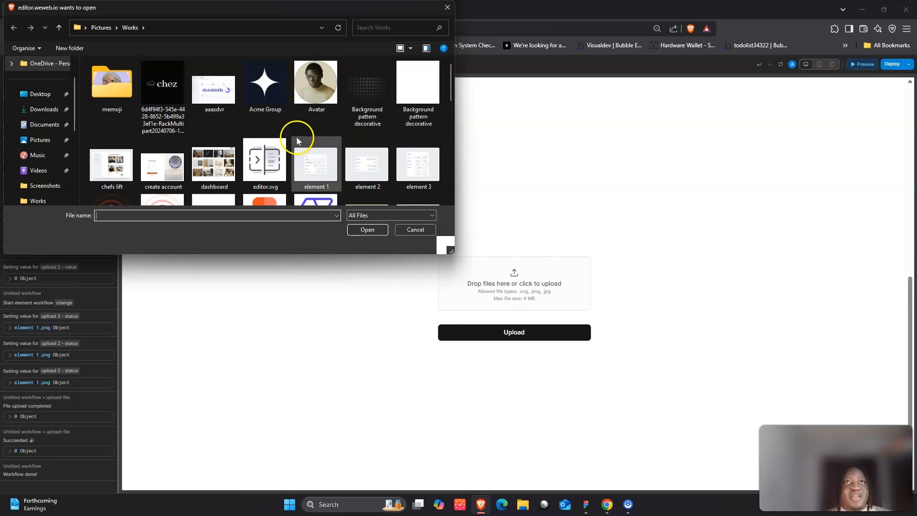
pyautogui.click(296, 143)
pyautogui.click(377, 229)
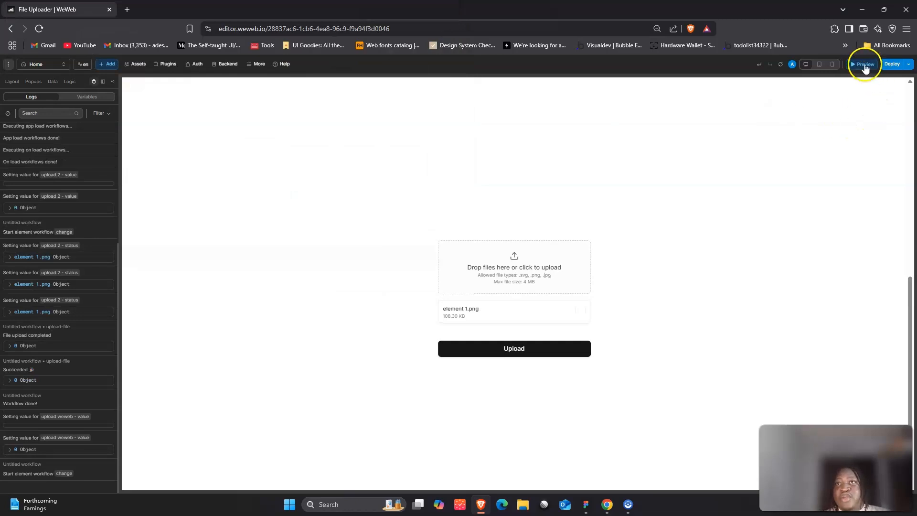
pyautogui.click(865, 66)
# Review the style settings of the "upload weweb" element, covering its dropzone, icon, label, info messages and file list.
pyautogui.click(466, 254)
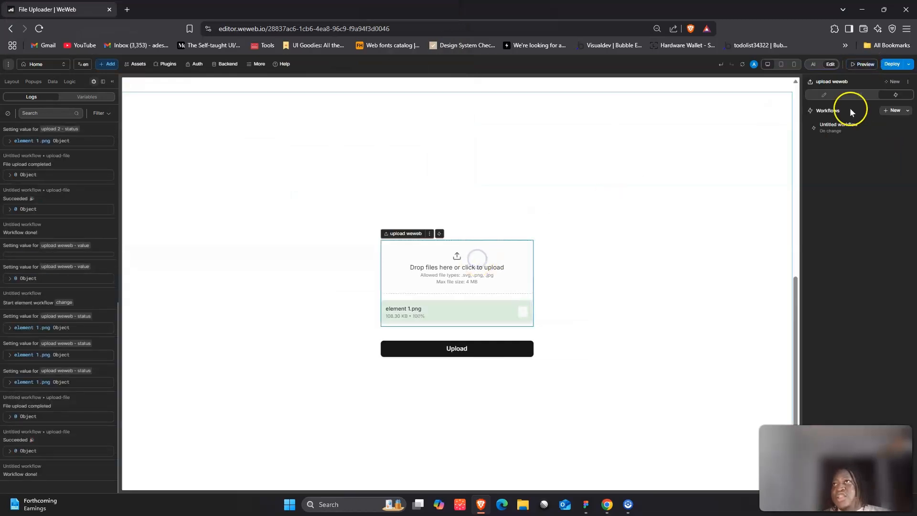
pyautogui.click(823, 94)
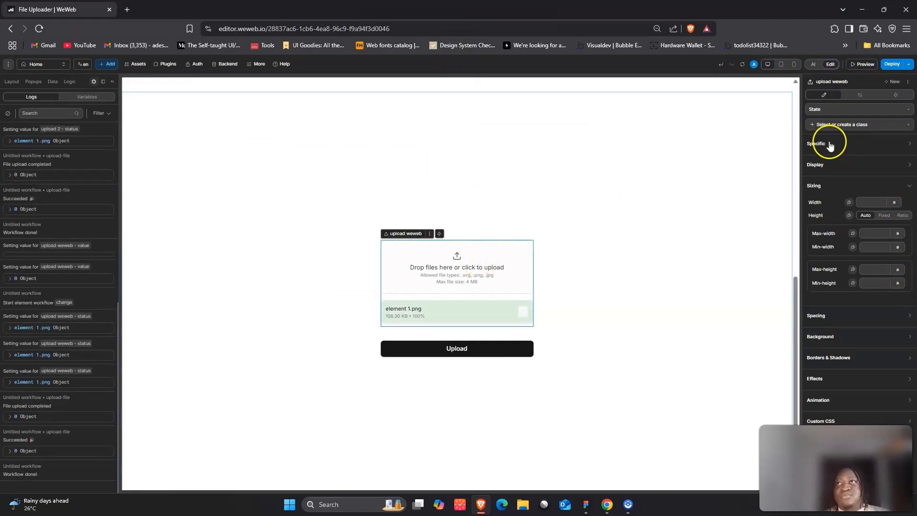
pyautogui.click(830, 144)
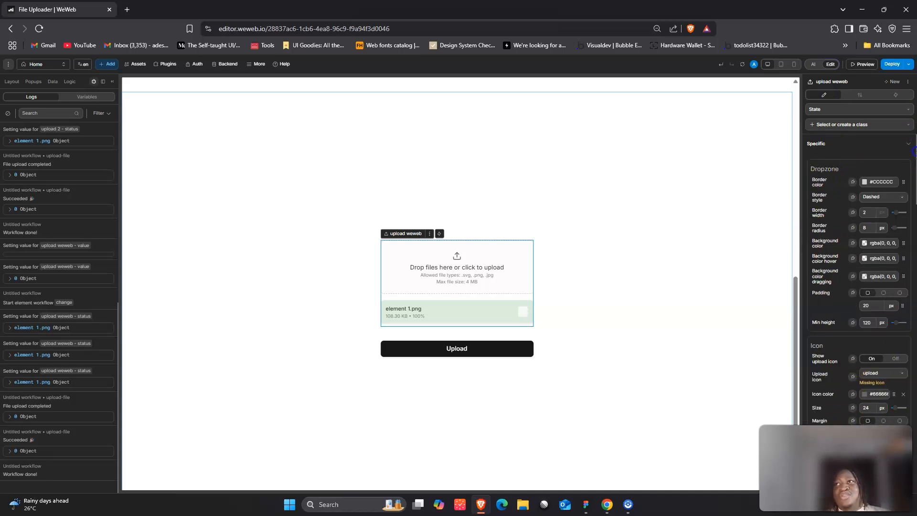
pyautogui.moveTo(913, 151); pyautogui.dragTo(913, 190)
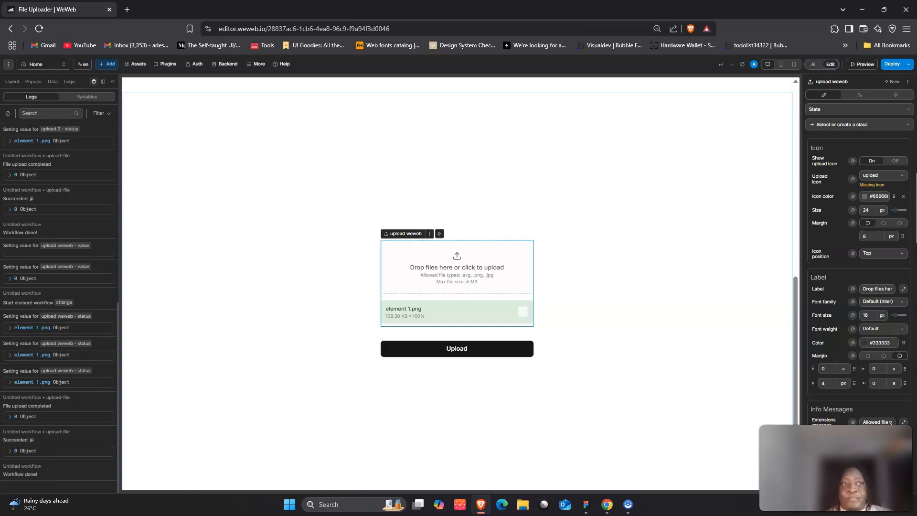
pyautogui.moveTo(913, 191); pyautogui.dragTo(913, 287)
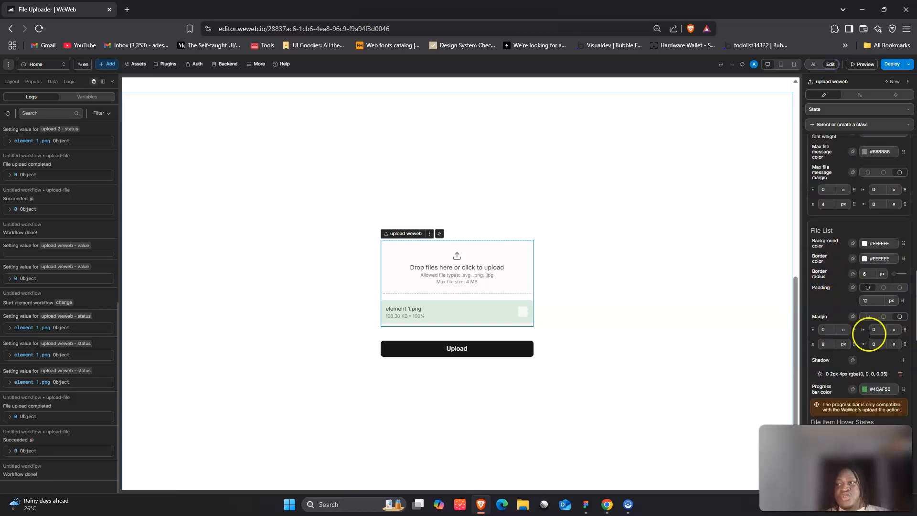
# Set the "upload weweb" element's upload type to Multiple files.
pyautogui.click(860, 95)
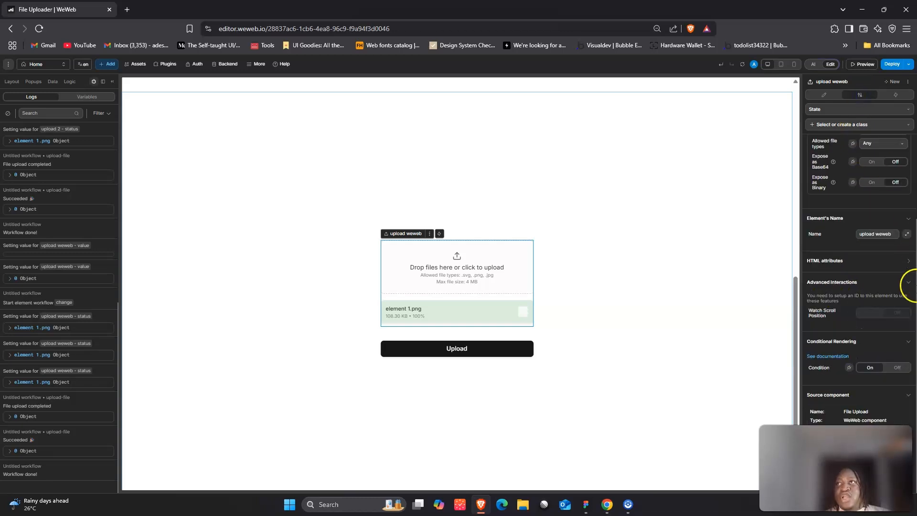
pyautogui.scroll(3, 898, 267)
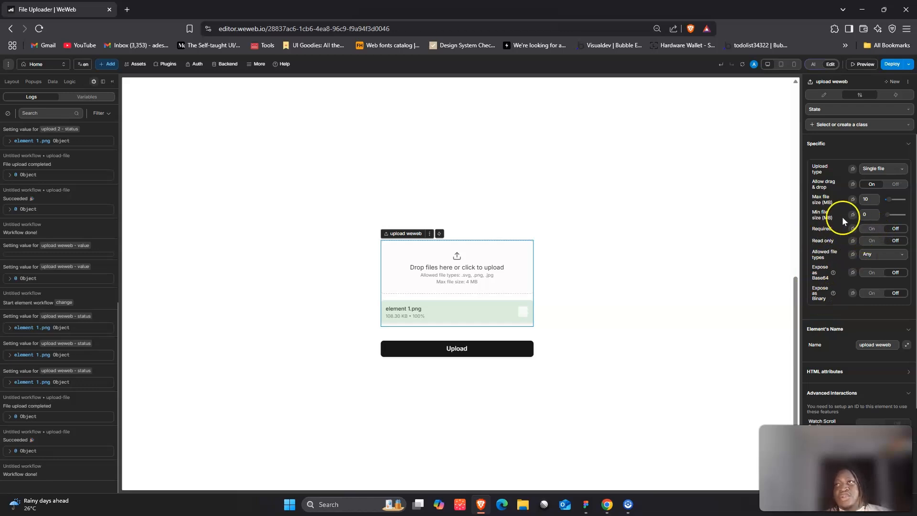
pyautogui.click(874, 169)
pyautogui.click(874, 195)
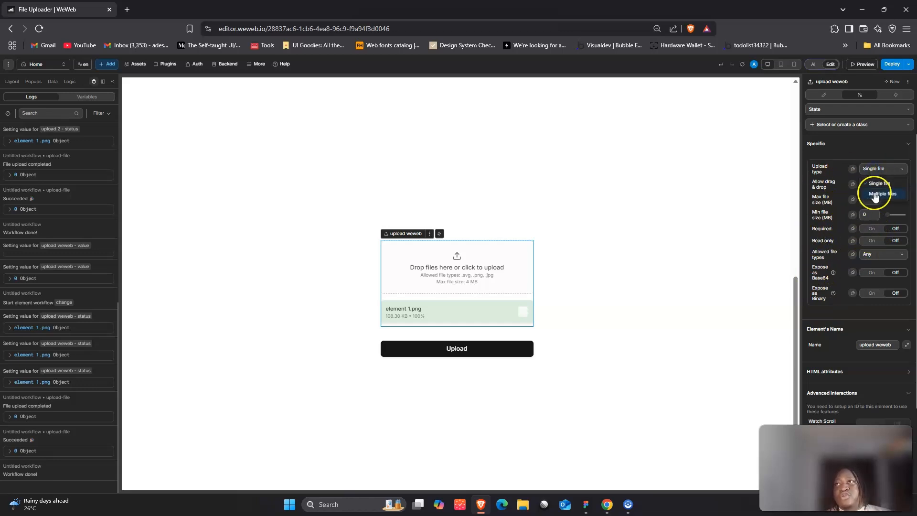
# Test the multiple-file upload in preview mode with the element 1, element 2 and element 3 images from the Works folder.
pyautogui.click(861, 64)
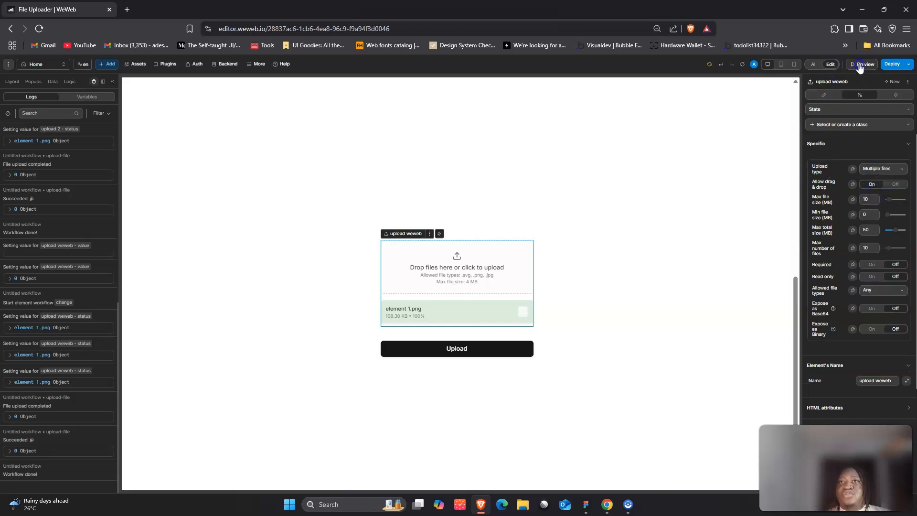
pyautogui.click(620, 270)
pyautogui.click(534, 264)
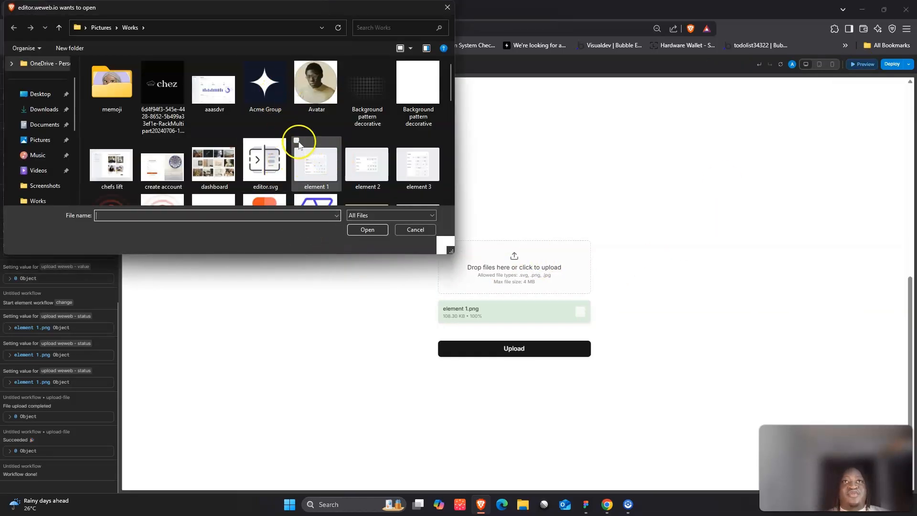
pyautogui.click(298, 144)
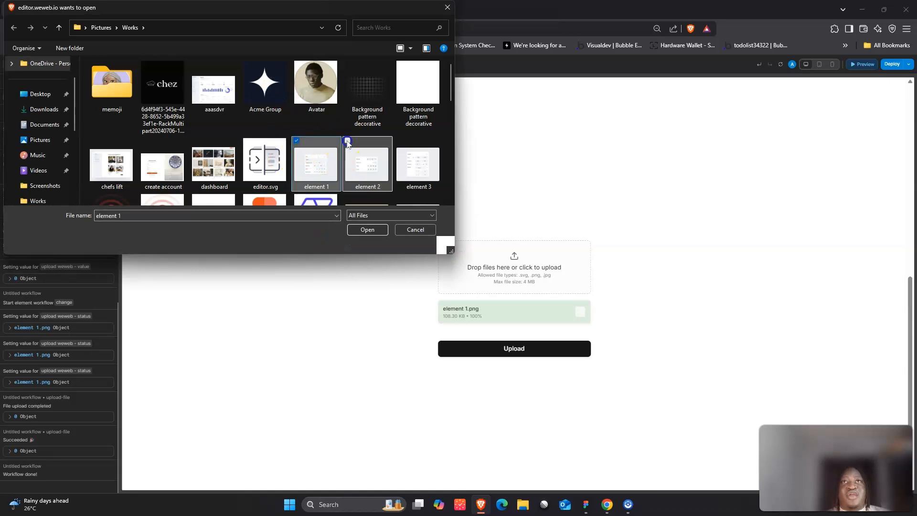
pyautogui.click(398, 141)
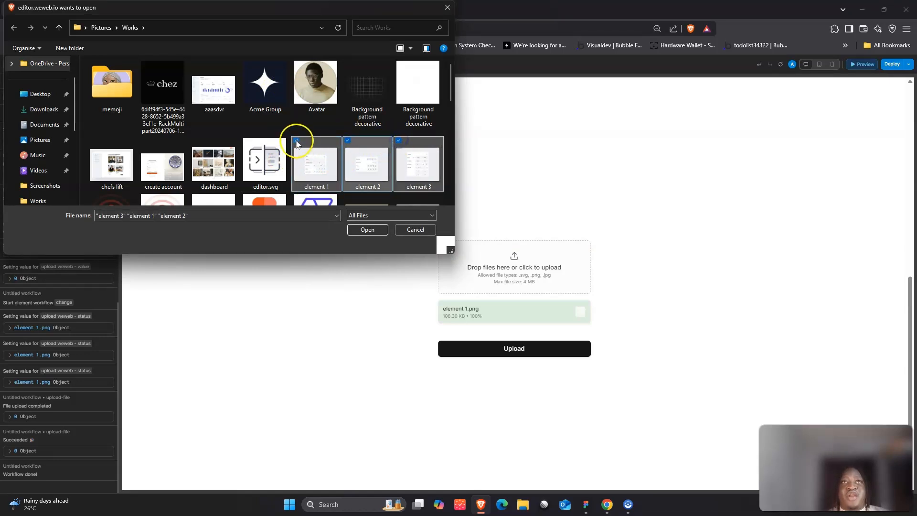
pyautogui.click(296, 142)
pyautogui.click(366, 229)
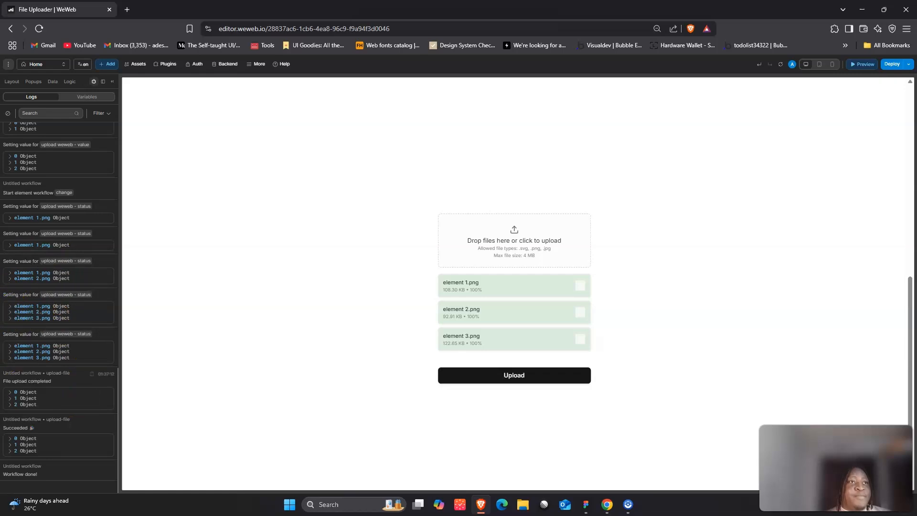
# Inspect the logged upload status of element 1.png and element 2.png, and collapse both entries again.
pyautogui.click(20, 308)
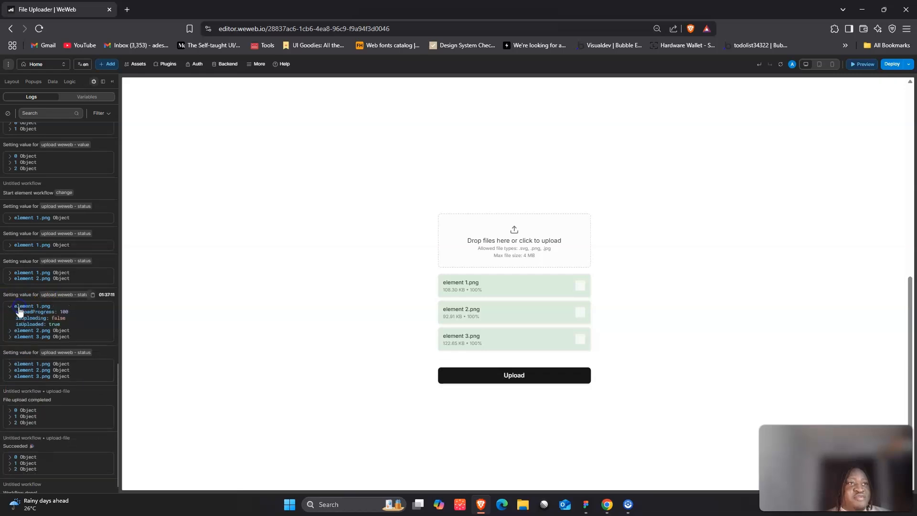
pyautogui.click(19, 331)
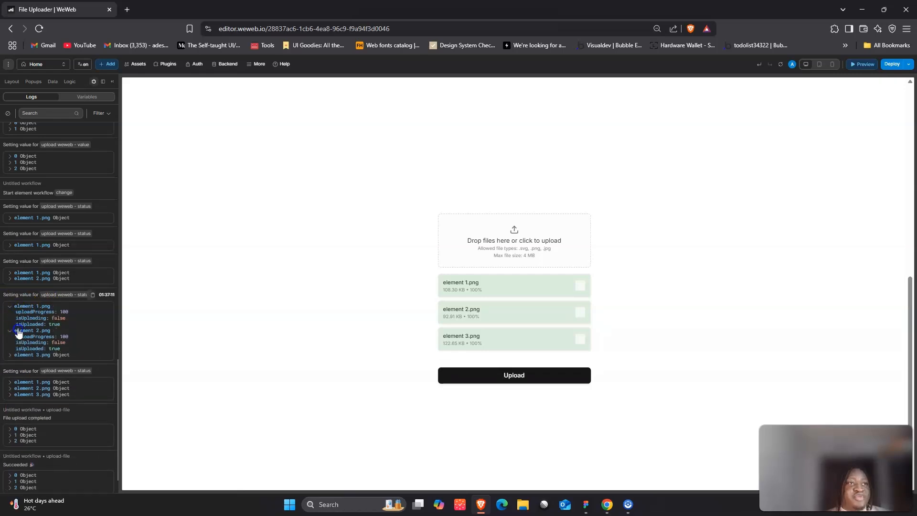
pyautogui.click(18, 331)
pyautogui.click(18, 307)
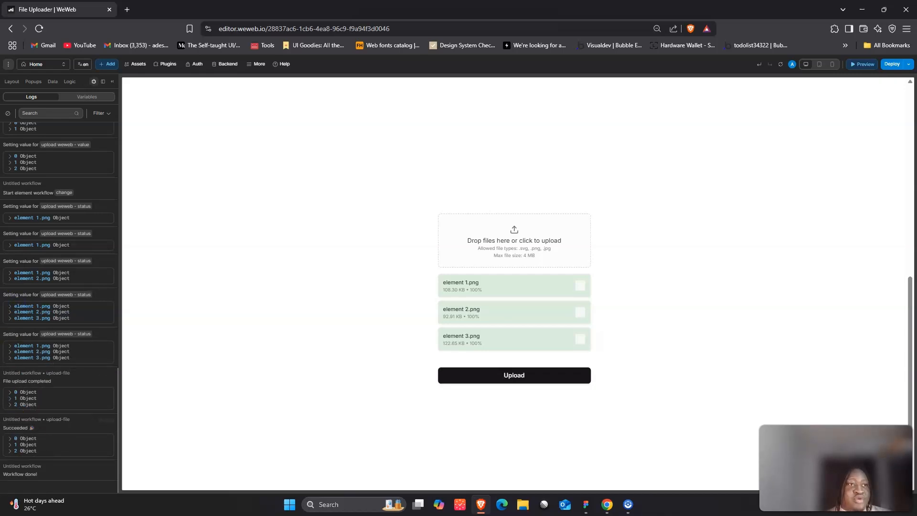
# Open the first uploaded file's storage URL from the "File upload completed" log entry in a new tab, and return to the editor.
pyautogui.click(11, 392)
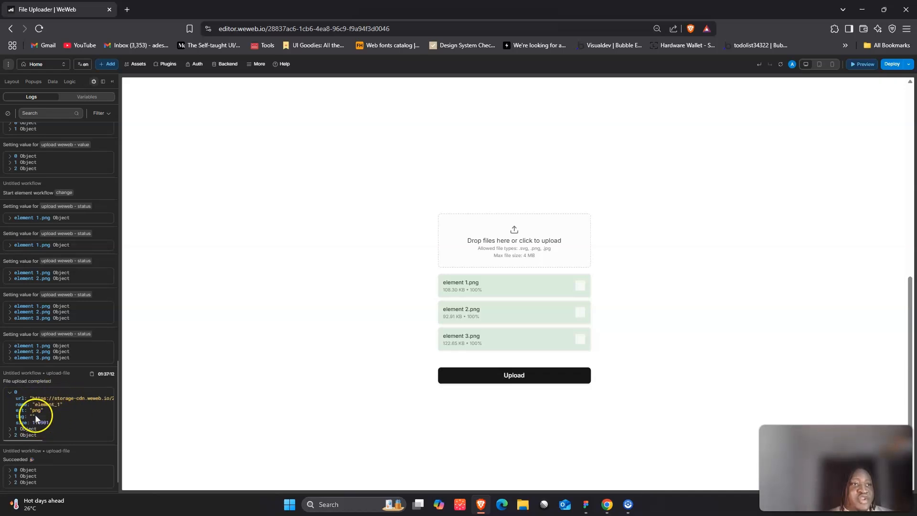
pyautogui.moveTo(71, 396); pyautogui.dragTo(109, 406)
pyautogui.click(79, 408)
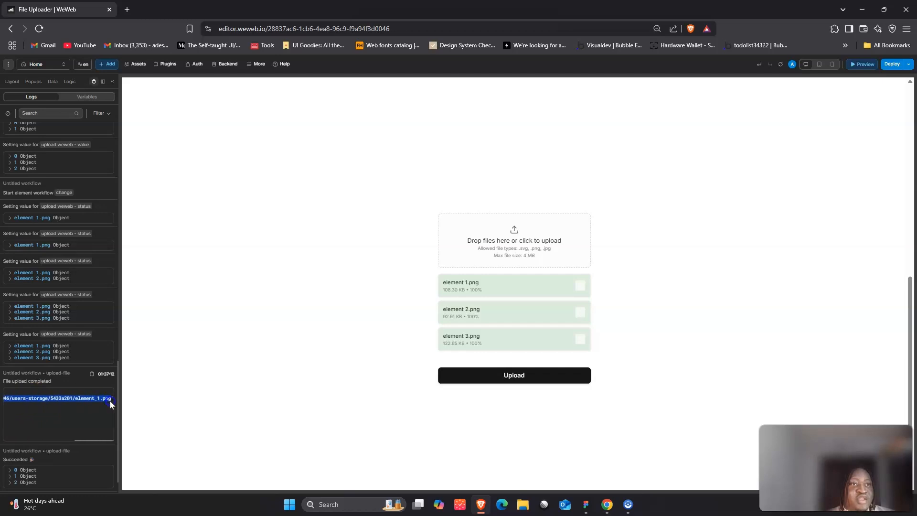
pyautogui.rightClick(102, 398)
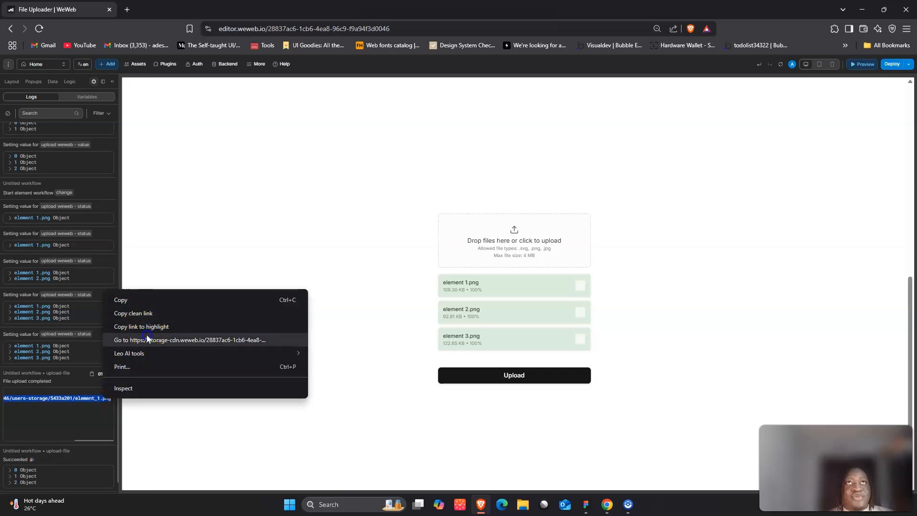
pyautogui.click(176, 340)
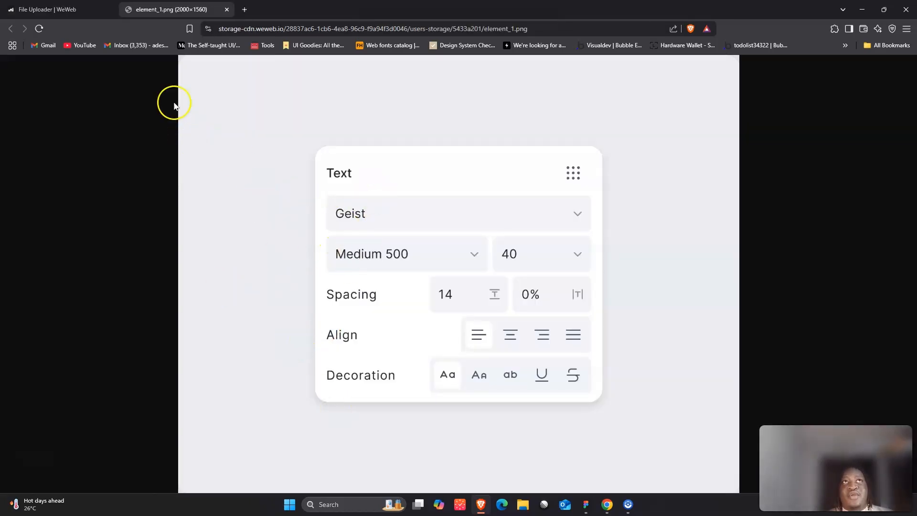
pyautogui.click(74, 9)
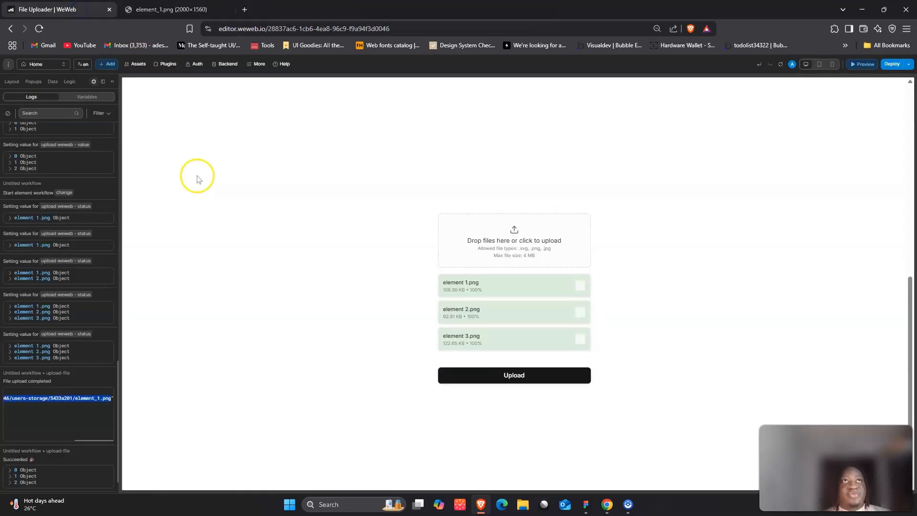
# Examine the user file storage for the uploaded images, along with the Users and Roles sections of the authentication settings.
pyautogui.click(196, 64)
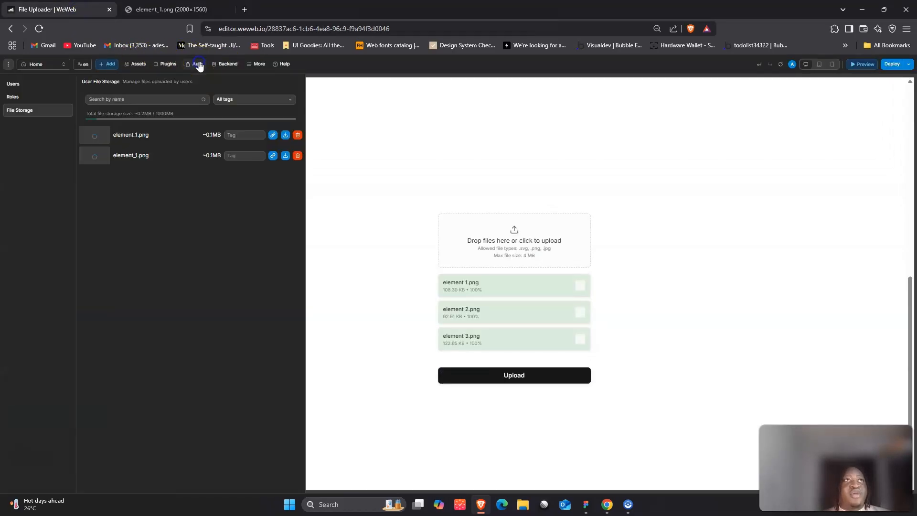
pyautogui.click(48, 109)
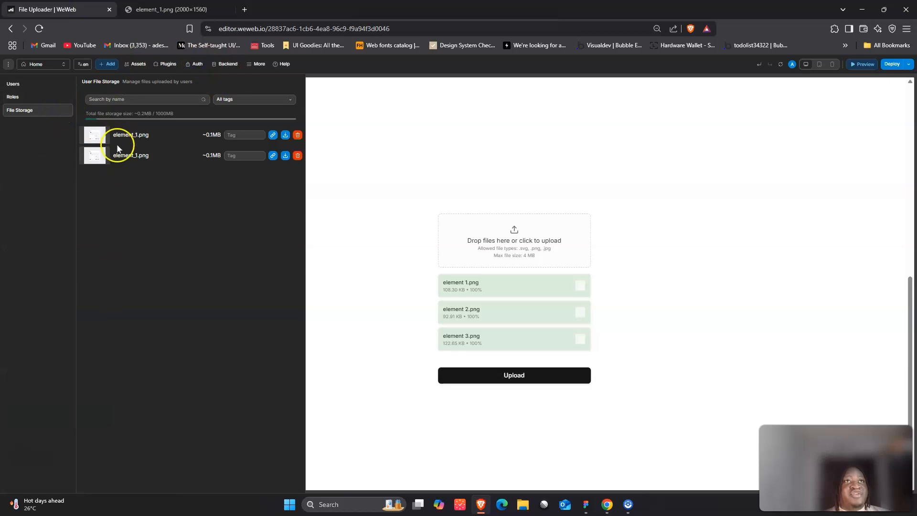
pyautogui.click(41, 98)
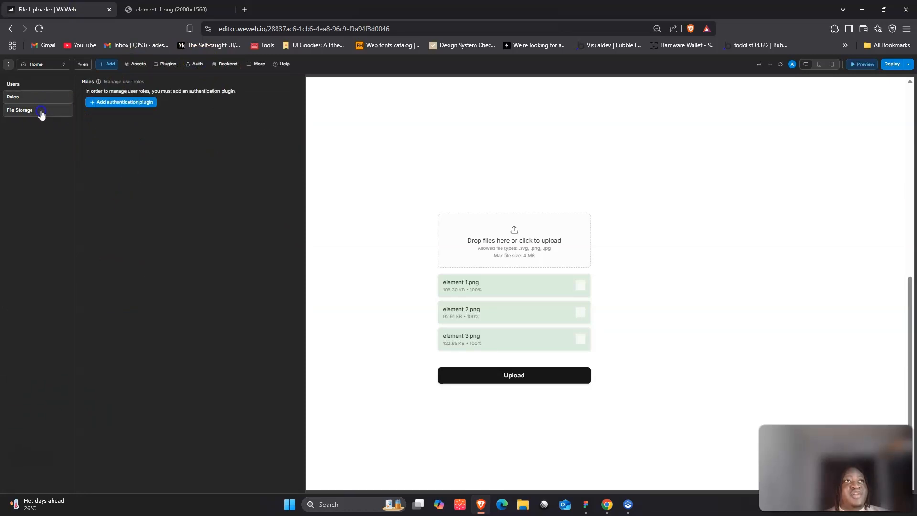
pyautogui.click(41, 112)
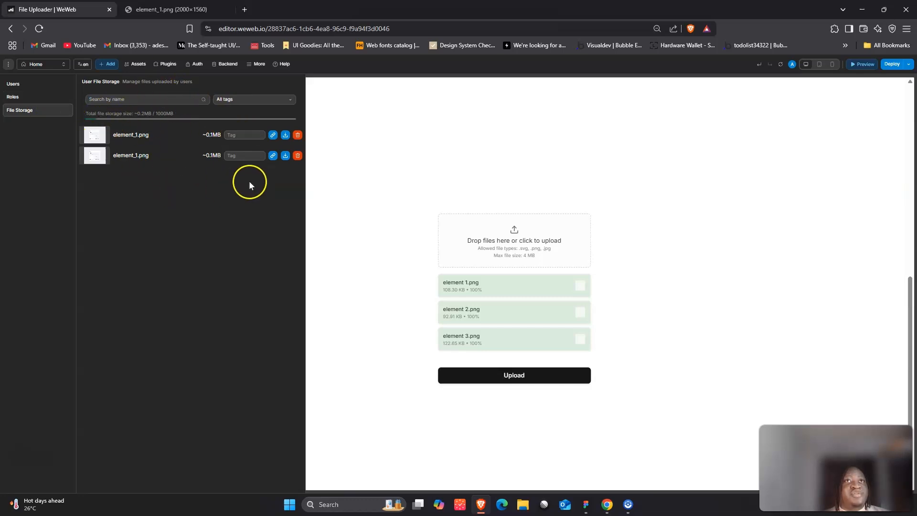
pyautogui.click(39, 97)
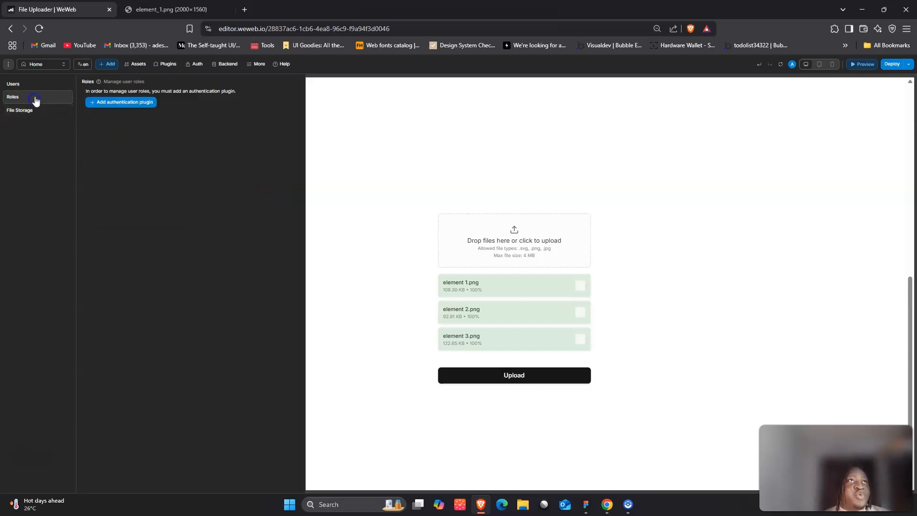
pyautogui.click(41, 85)
pyautogui.click(37, 109)
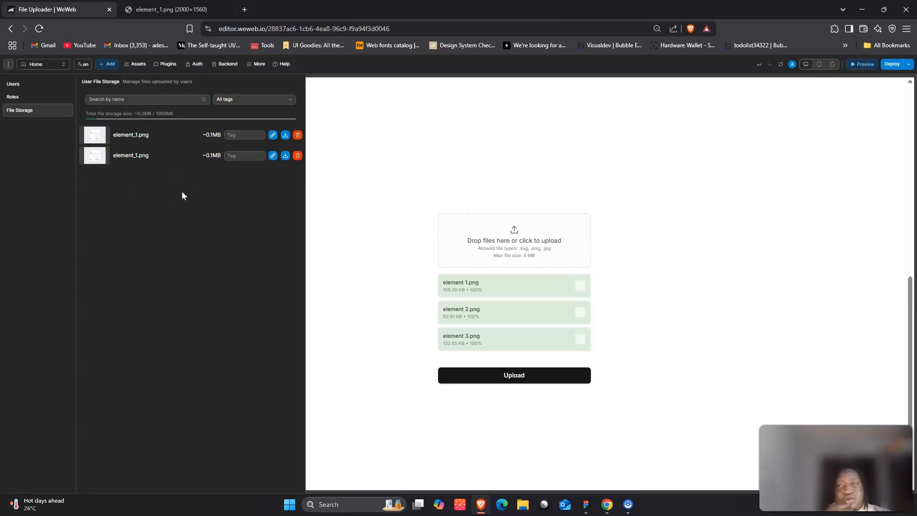
pyautogui.click(311, 163)
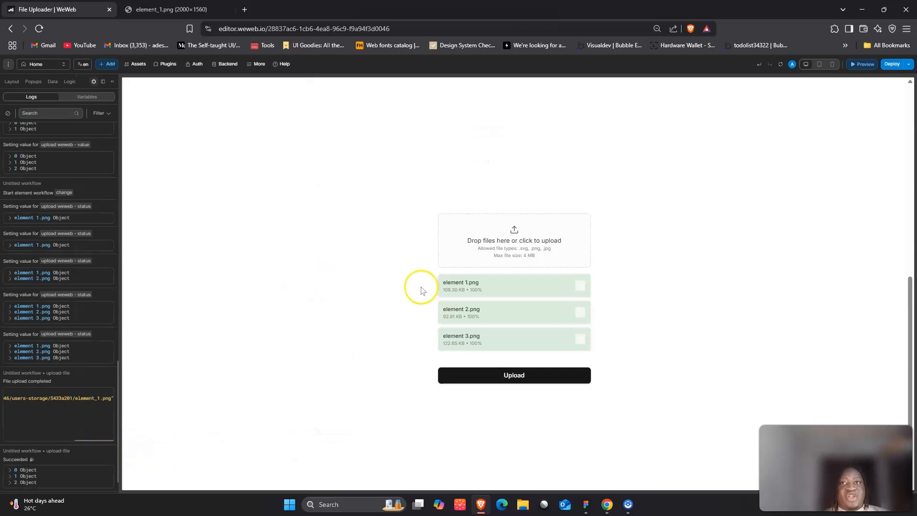
# Look through the page layout, the back-end configuration and the available data source plugins, and return to editing mode.
pyautogui.moveTo(910, 345); pyautogui.dragTo(909, 139)
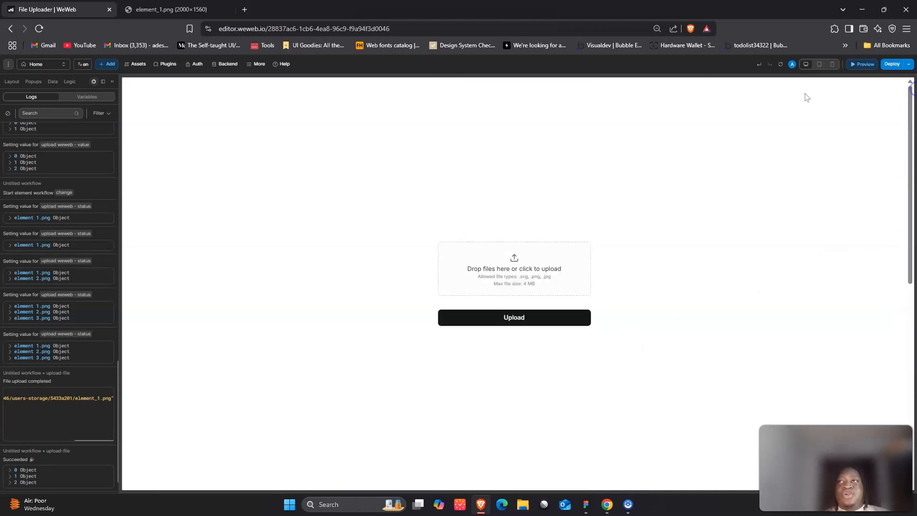
pyautogui.click(13, 82)
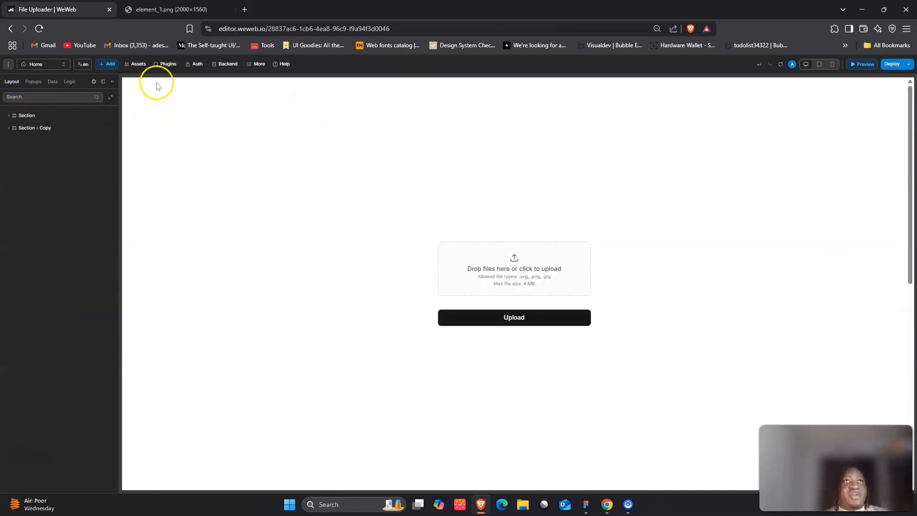
pyautogui.click(221, 64)
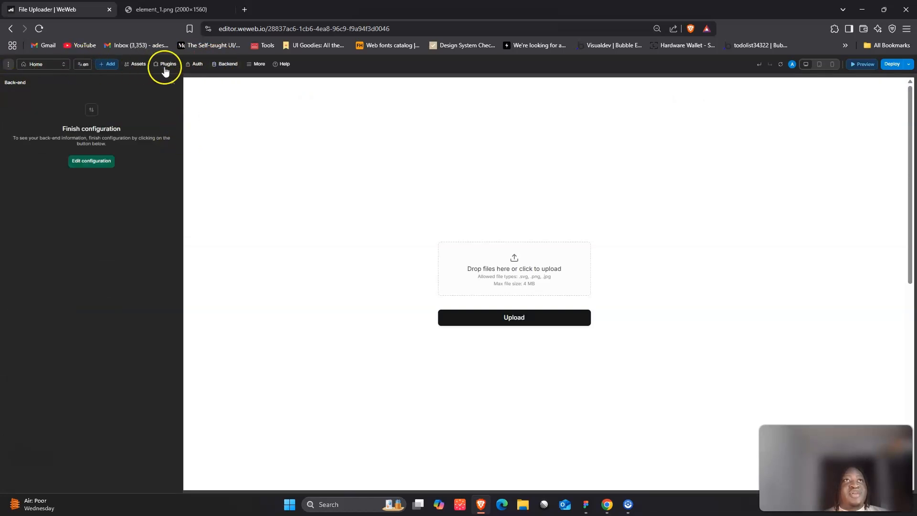
pyautogui.click(166, 64)
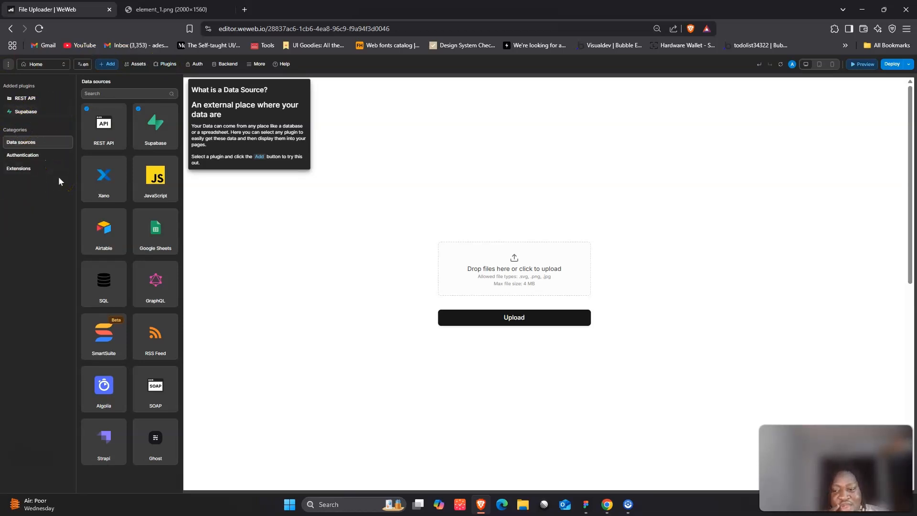
pyautogui.click(256, 249)
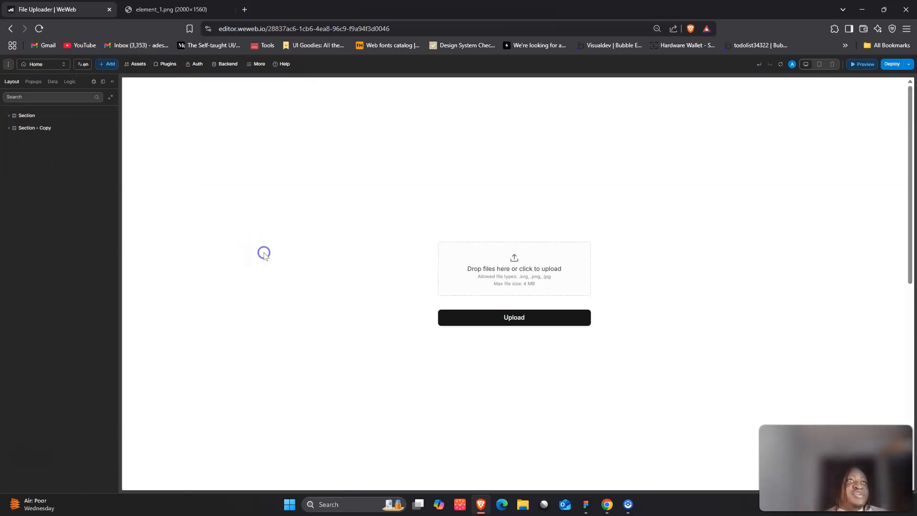
pyautogui.moveTo(100, 152); pyautogui.dragTo(100, 139)
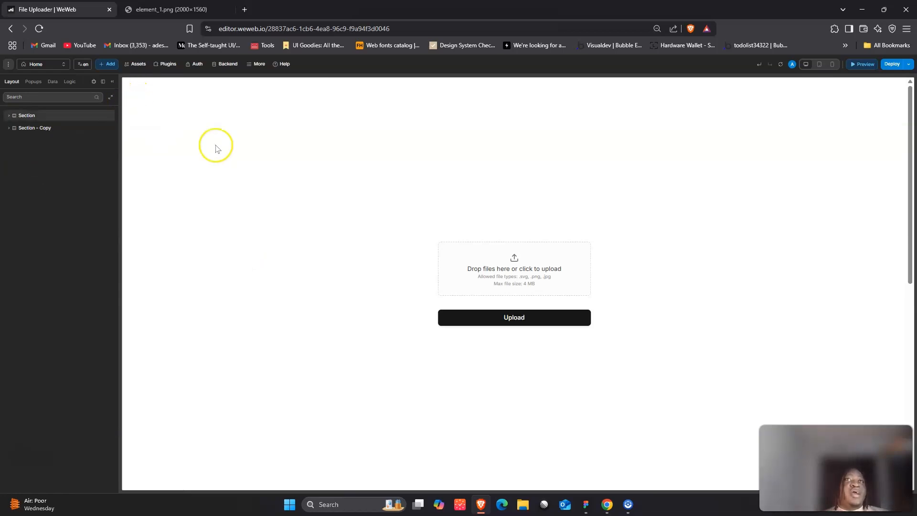
pyautogui.click(854, 66)
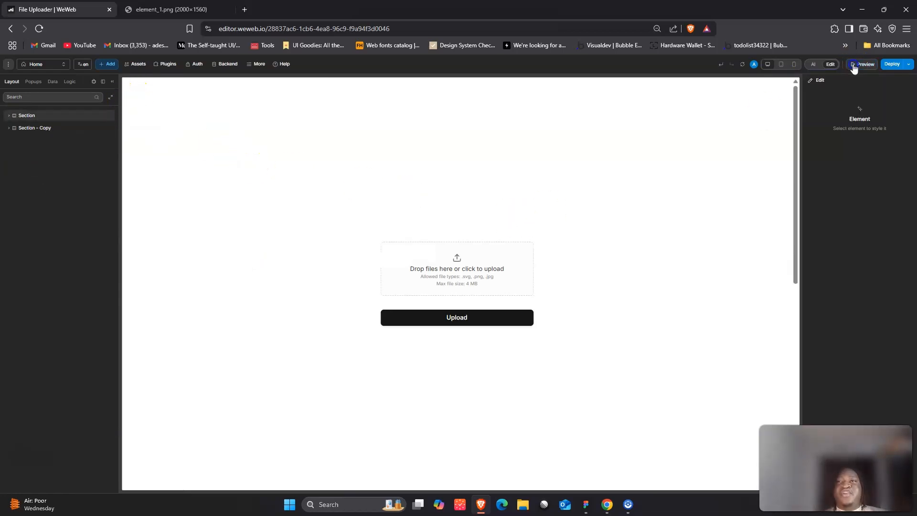
# Delete the disabled for-loop iterator from the file upload element's On change workflow.
pyautogui.click(472, 291)
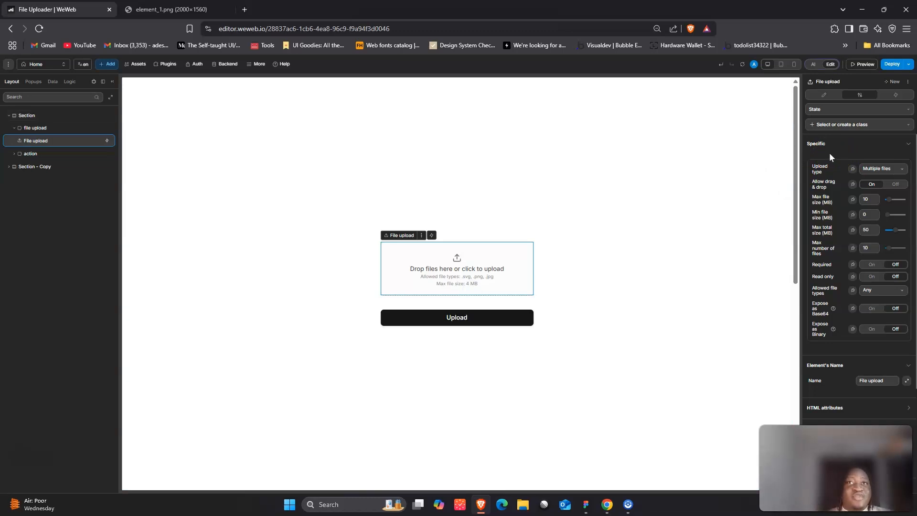
pyautogui.click(896, 95)
pyautogui.click(838, 126)
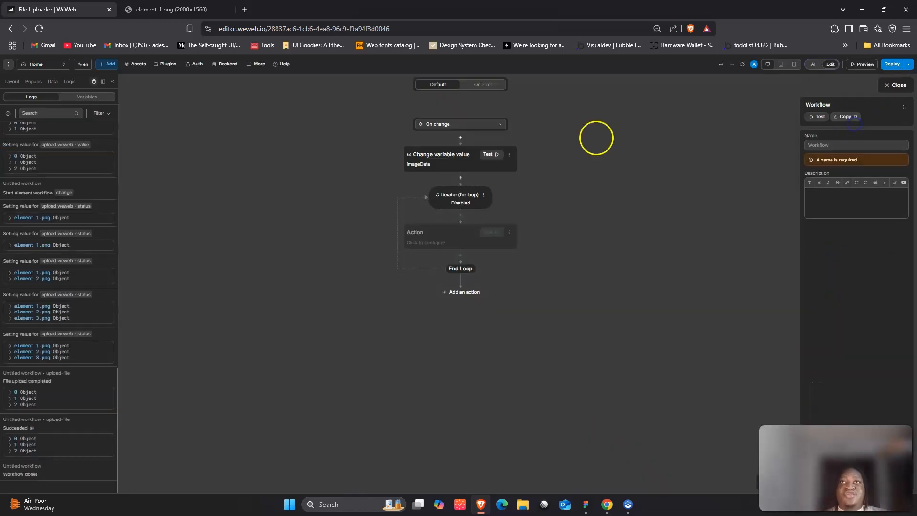
pyautogui.click(455, 125)
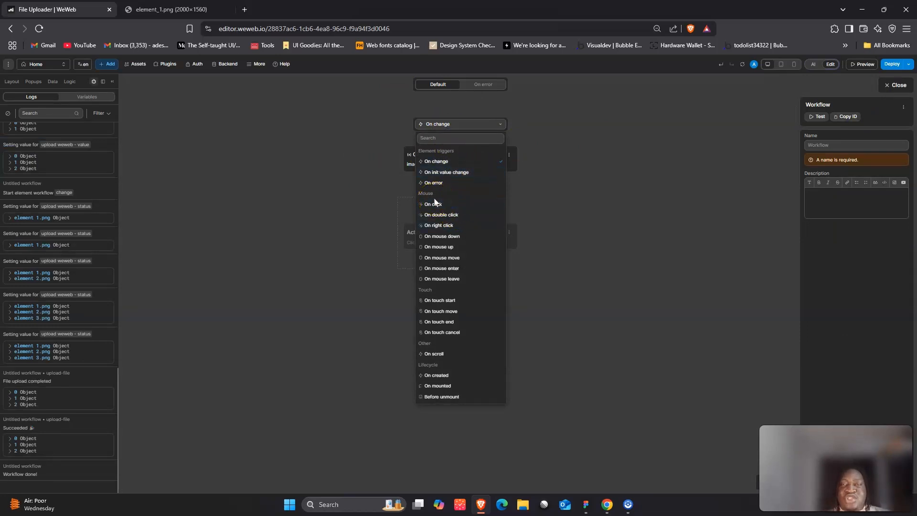
pyautogui.click(560, 179)
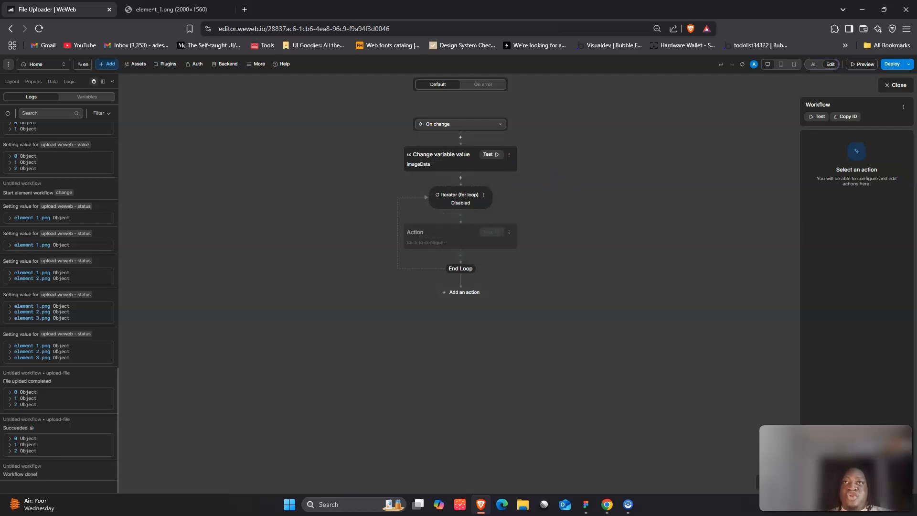
pyautogui.click(484, 194)
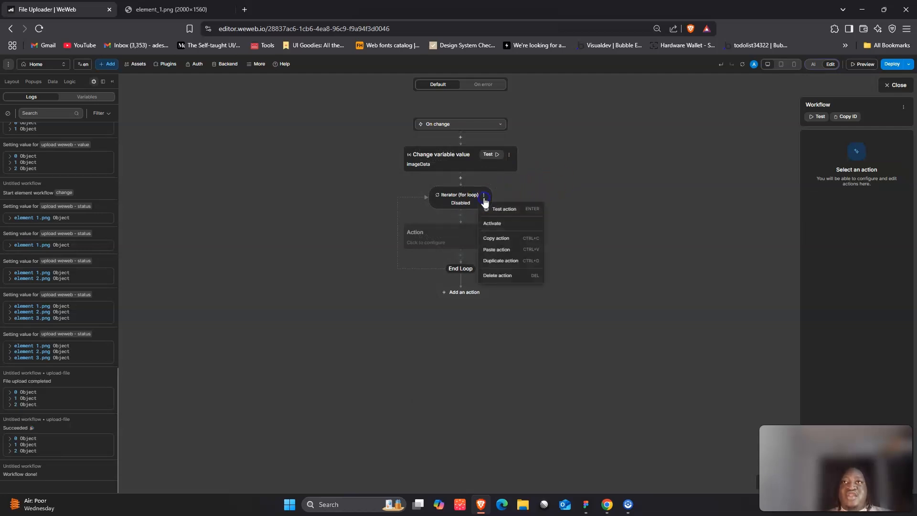
pyautogui.click(507, 274)
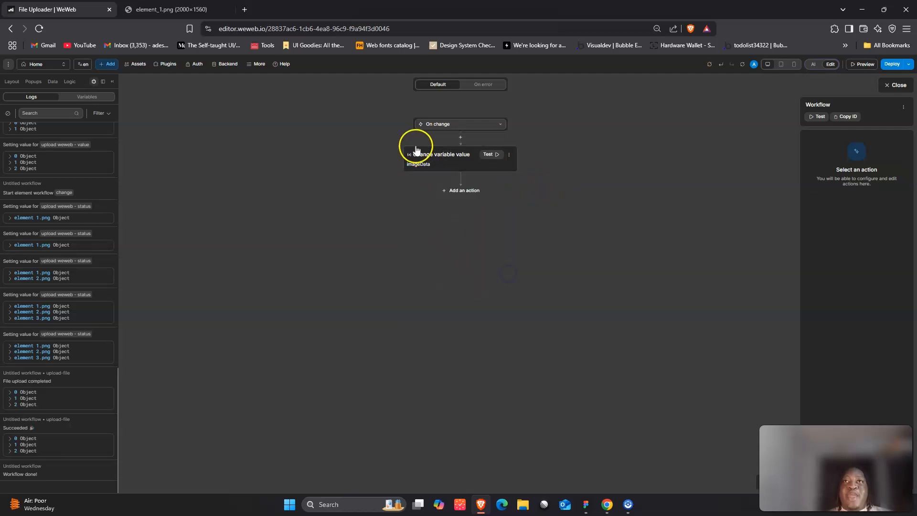
# Review the Change variable value action and the settings of its imageData variable, and close the workflow.
pyautogui.click(448, 161)
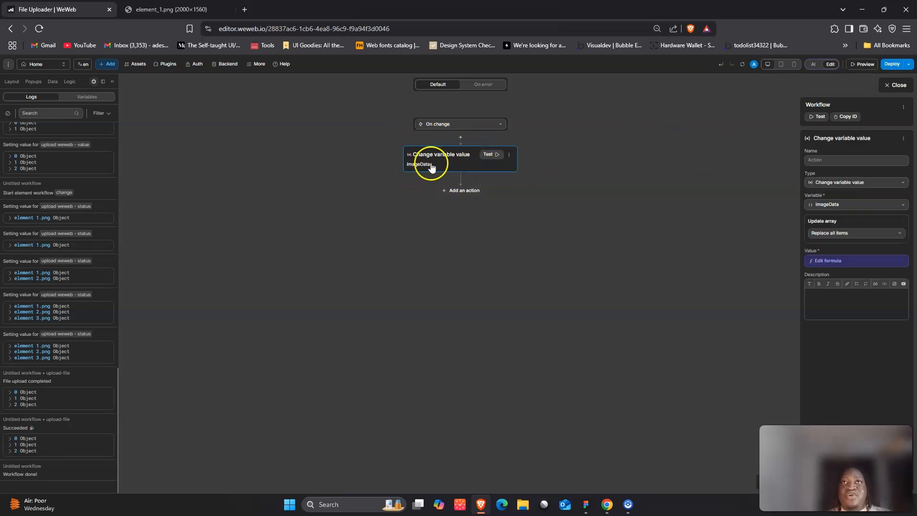
pyautogui.click(53, 82)
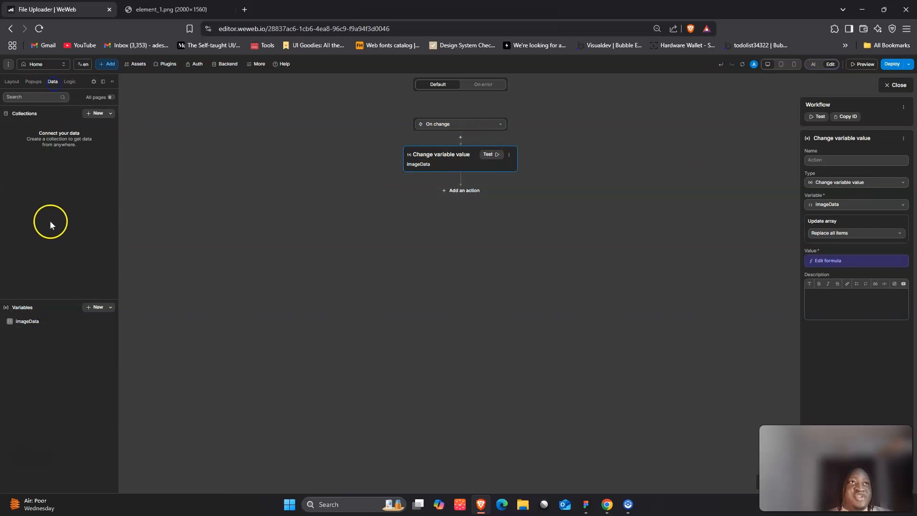
pyautogui.click(42, 323)
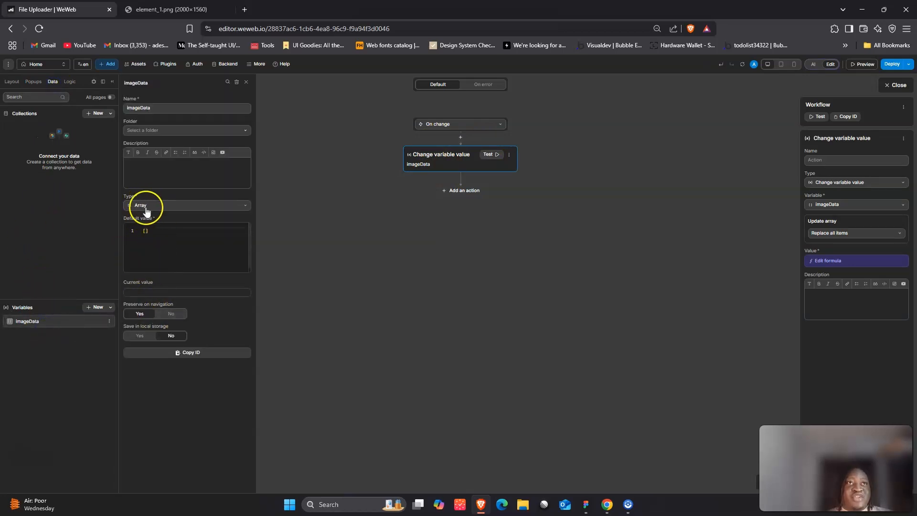
pyautogui.click(880, 87)
pyautogui.click(885, 85)
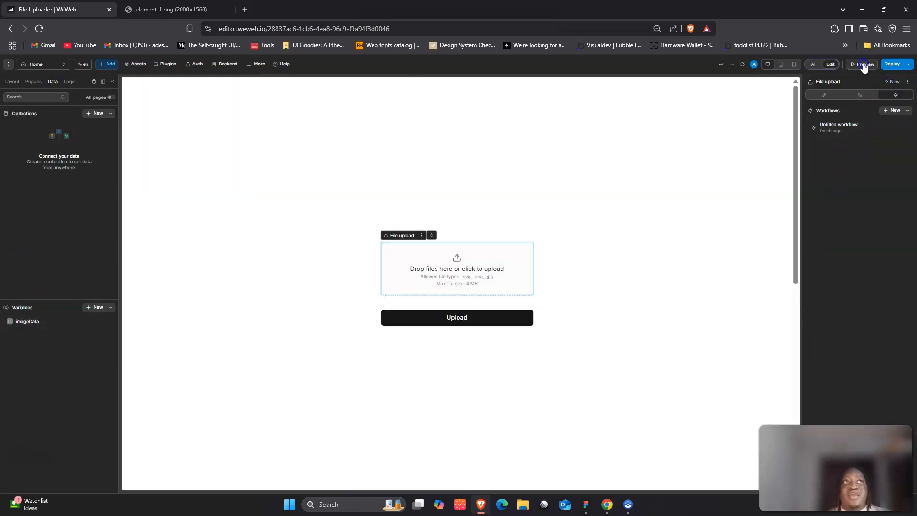
# Preview the page and add aaasdvr, Acme Group, Avatar, dashboard, editor.svg and element 1 to the file uploader.
pyautogui.click(864, 64)
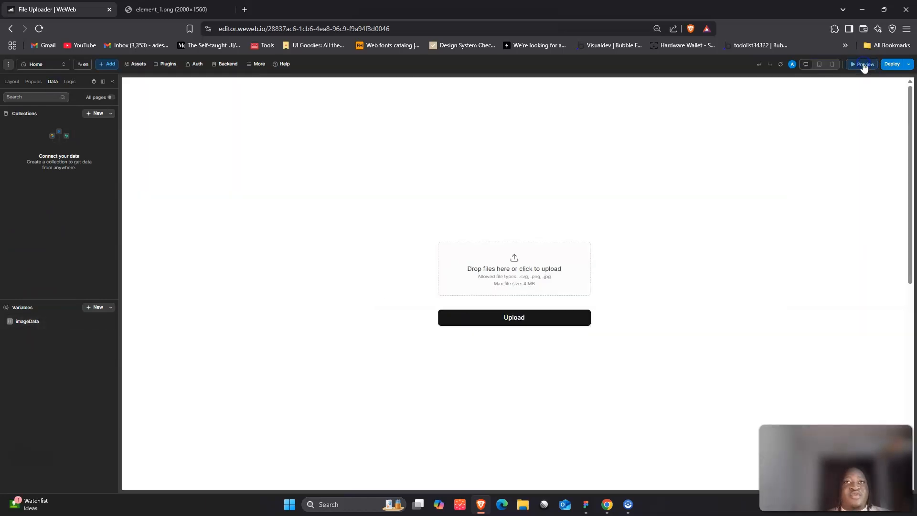
pyautogui.click(470, 194)
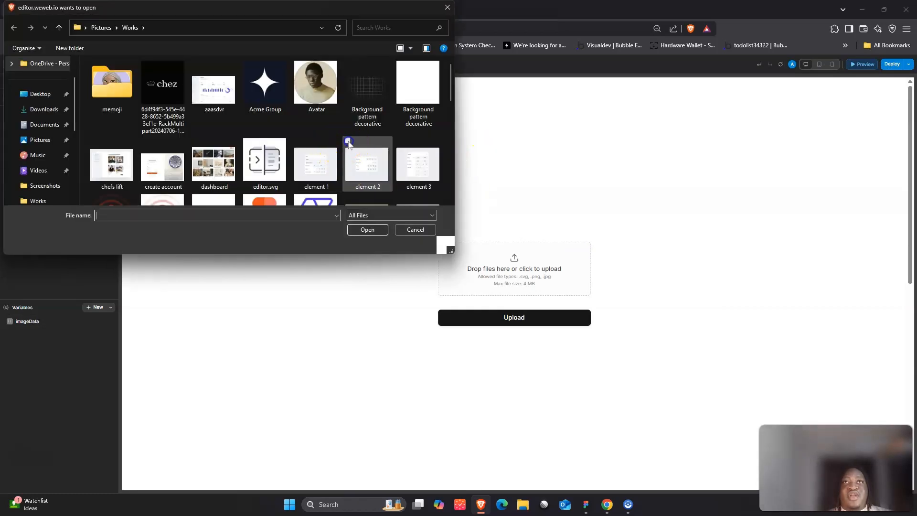
pyautogui.click(348, 142)
pyautogui.click(398, 141)
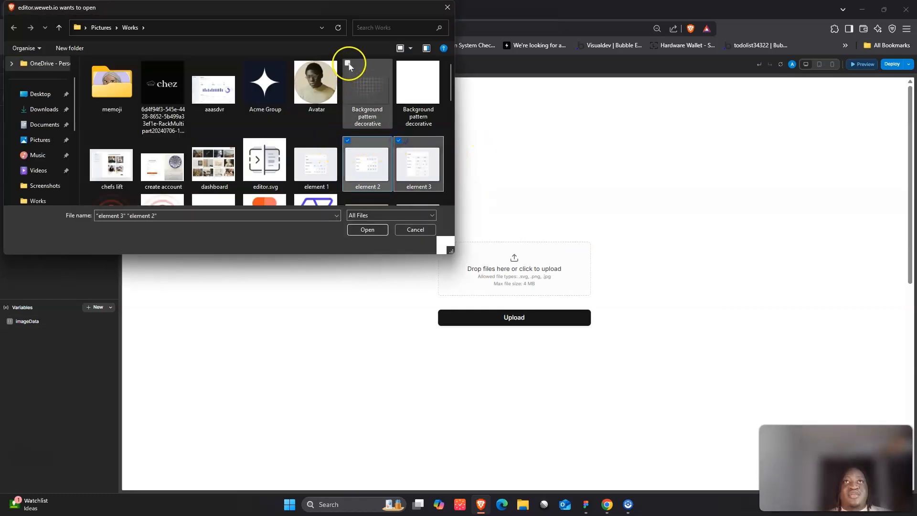
pyautogui.click(347, 64)
pyautogui.click(348, 64)
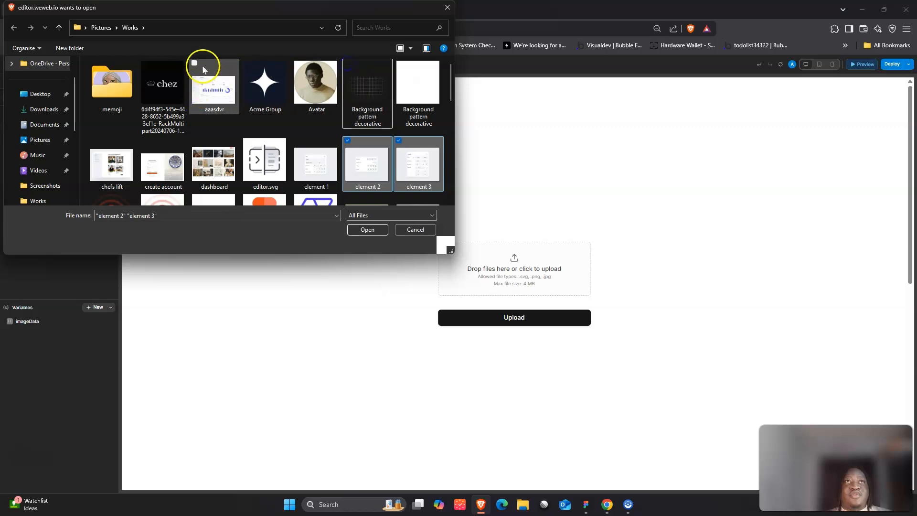
pyautogui.moveTo(195, 63); pyautogui.dragTo(334, 201)
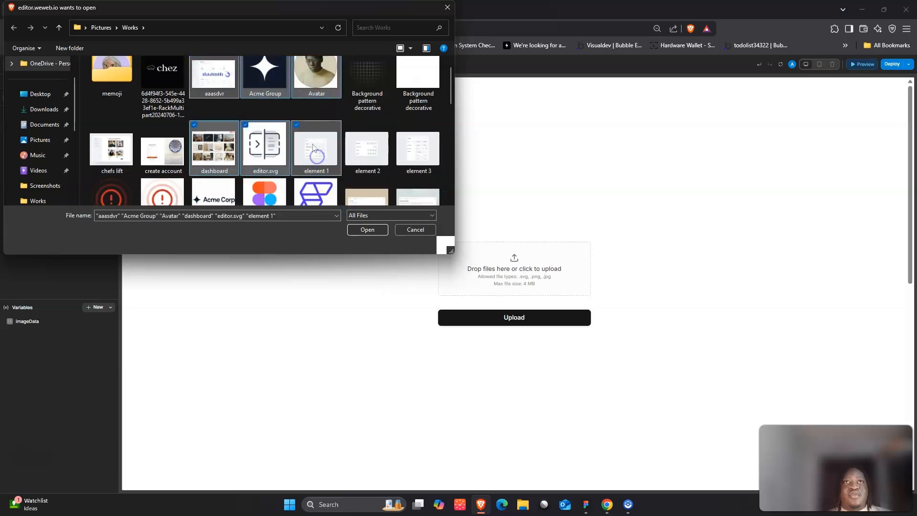
pyautogui.click(376, 230)
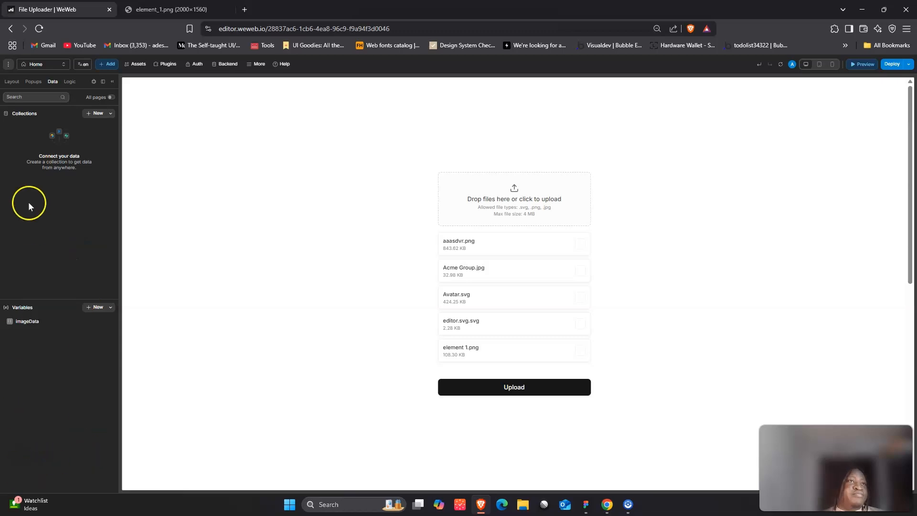
# Show the debug logs and inspect the first file object logged for the imageData variable.
pyautogui.click(13, 82)
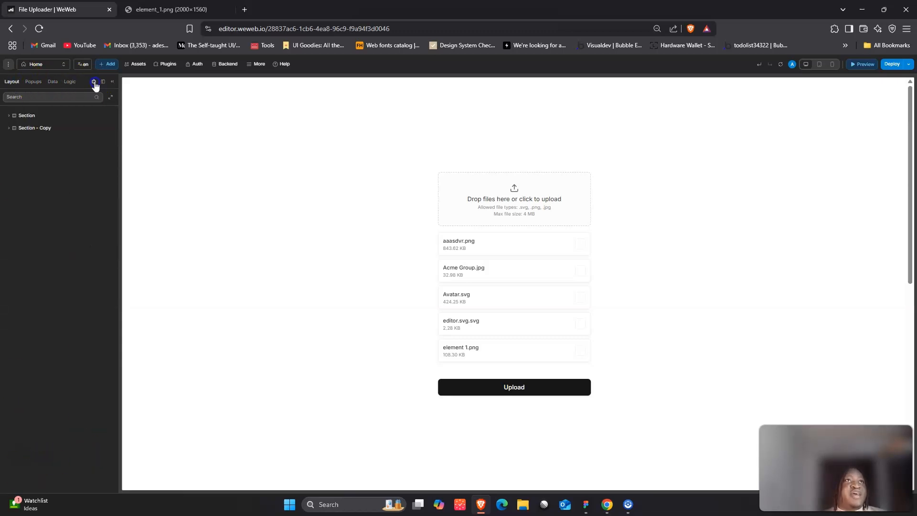
pyautogui.click(93, 82)
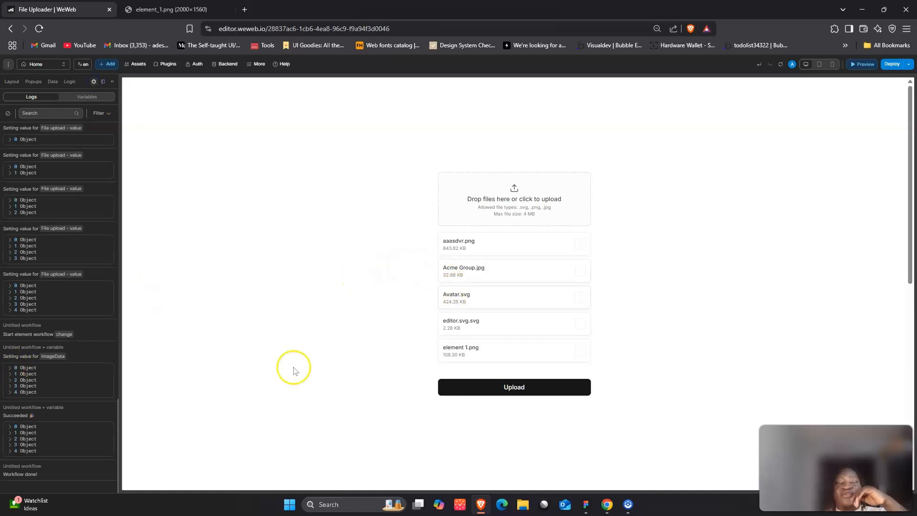
pyautogui.click(26, 368)
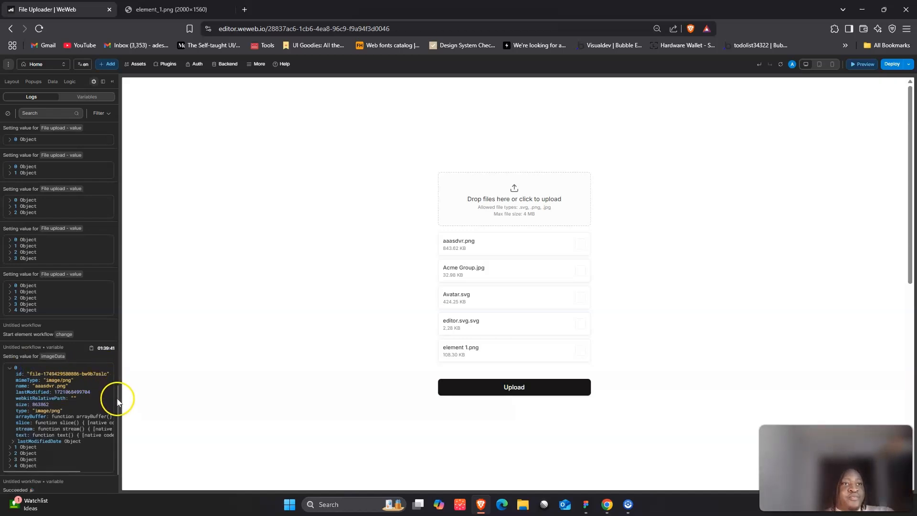
pyautogui.moveTo(117, 398); pyautogui.dragTo(117, 419)
pyautogui.click(67, 415)
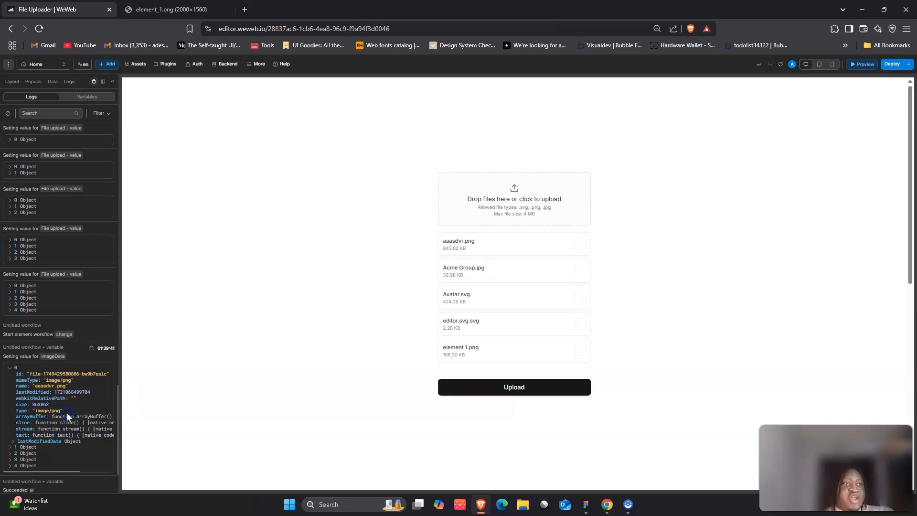
pyautogui.scroll(-2, 67, 415)
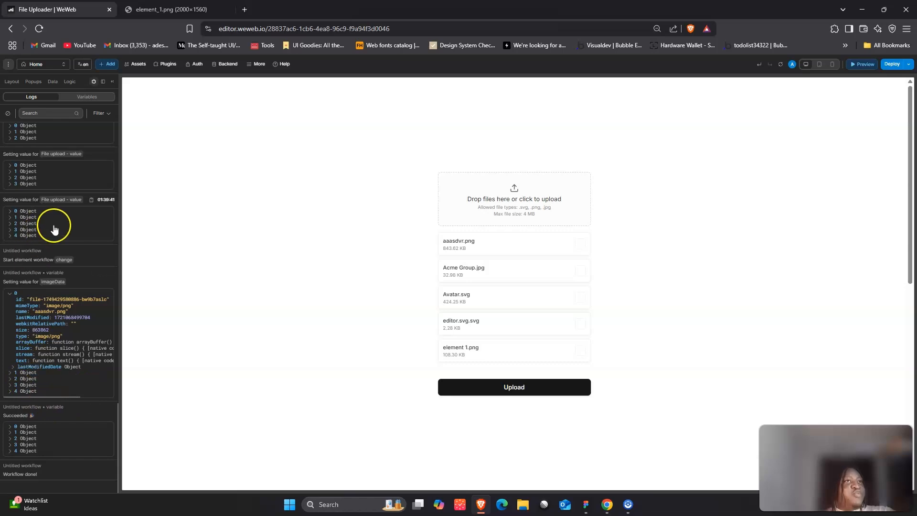
# Inspect the fifth object in the latest "File upload - value" log entry and the object in the first such entry.
pyautogui.click(27, 235)
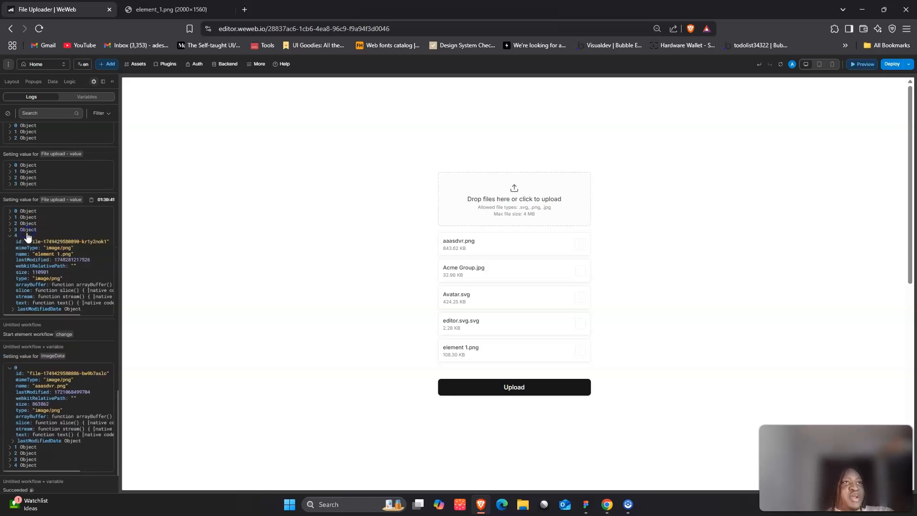
pyautogui.click(27, 235)
pyautogui.scroll(3, 27, 235)
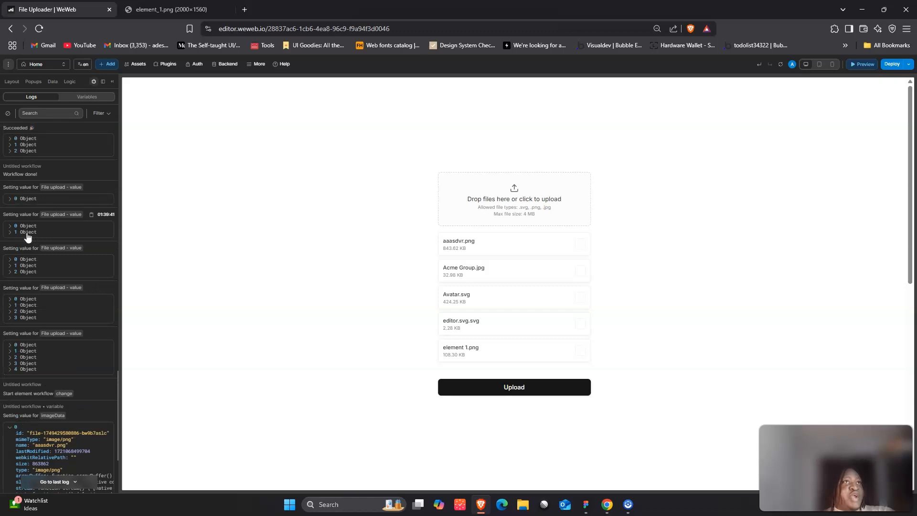
pyautogui.click(22, 199)
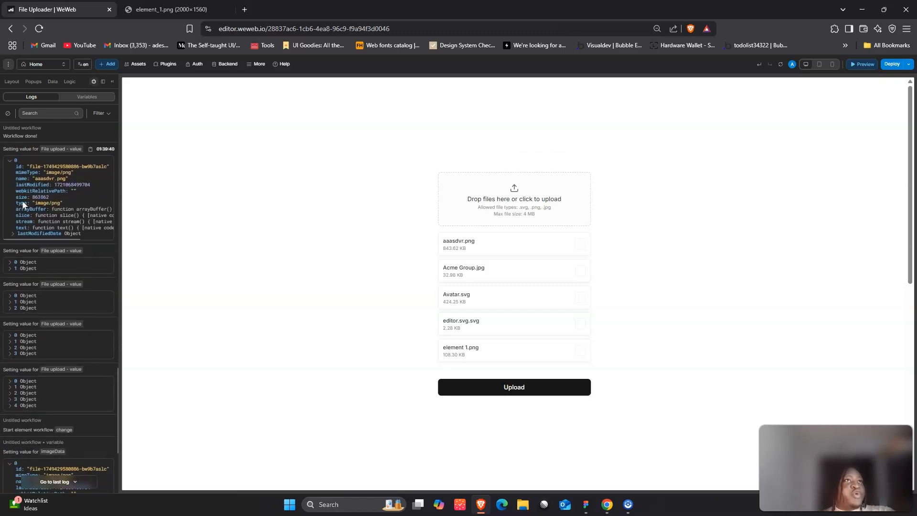
# Compare the earlier element 3.png upload status and first "File upload completed" object with the latest imageData log entry.
pyautogui.scroll(5, 22, 200)
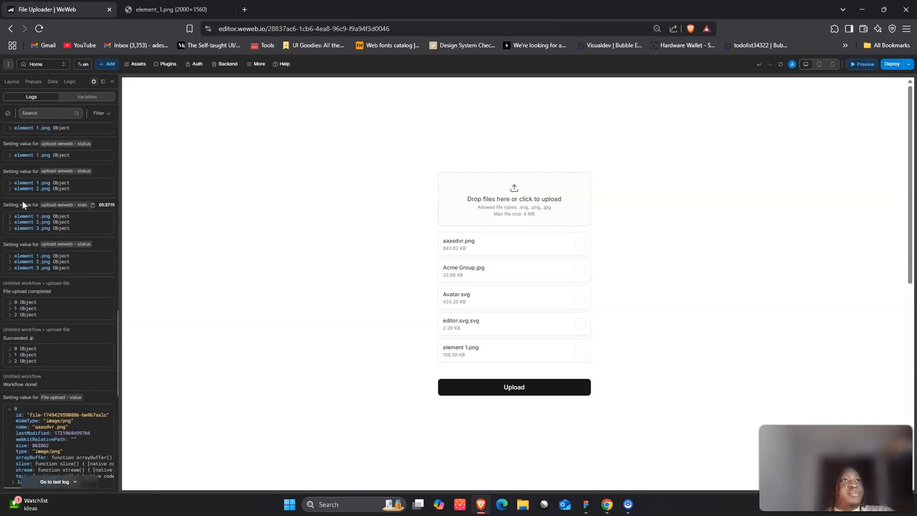
pyautogui.click(13, 224)
pyautogui.click(13, 229)
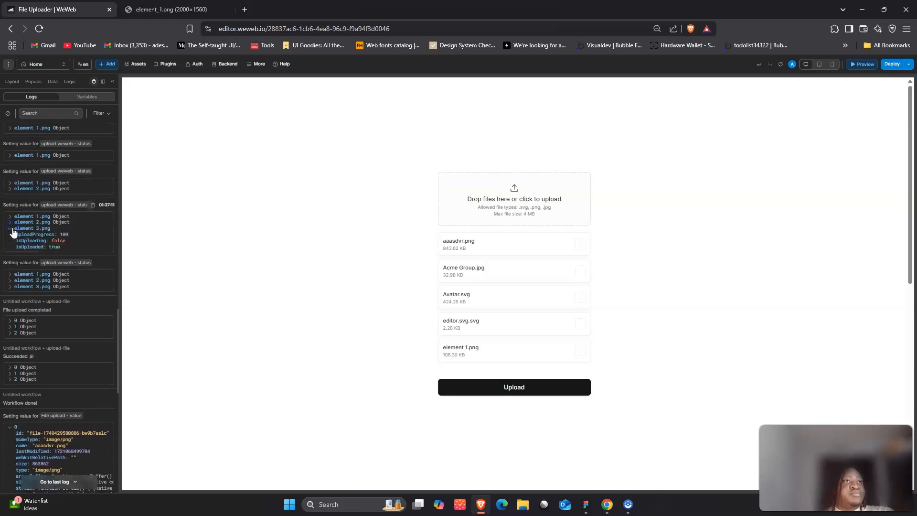
pyautogui.click(15, 320)
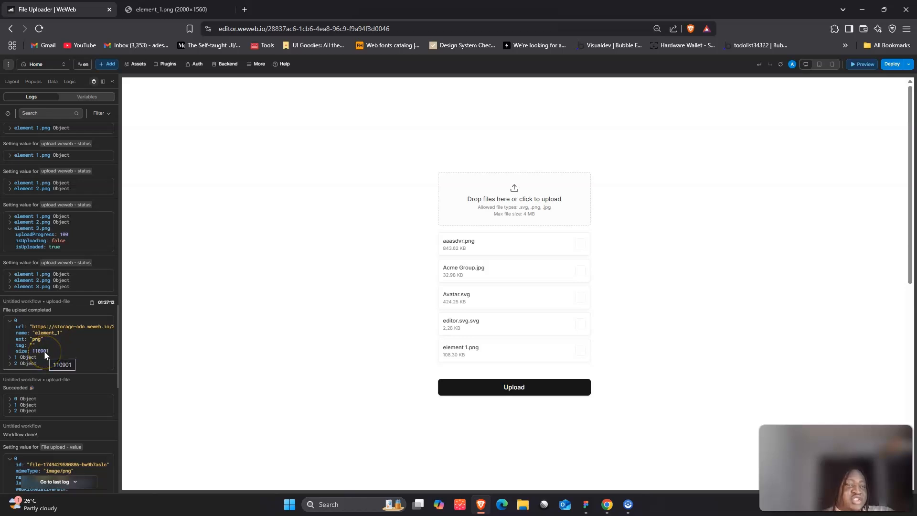
pyautogui.scroll(-2, 44, 351)
pyautogui.scroll(-1, 44, 351)
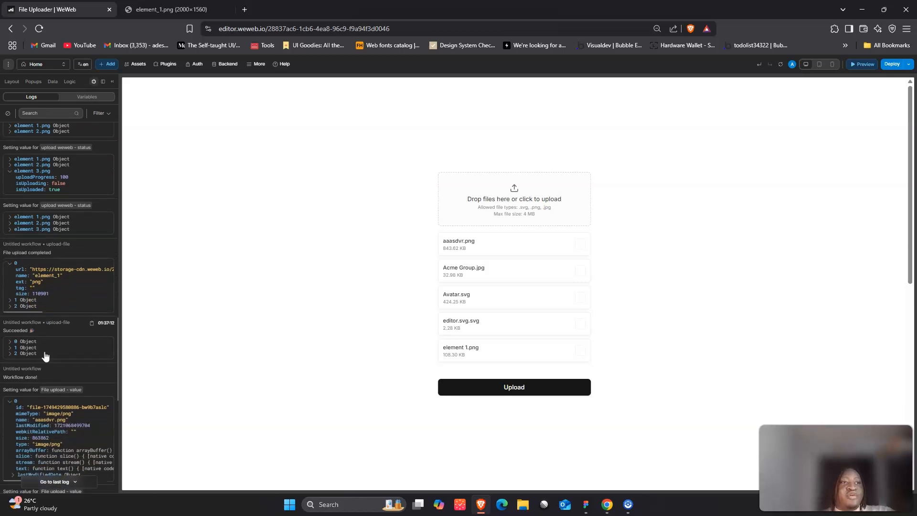
pyautogui.scroll(-15, 45, 356)
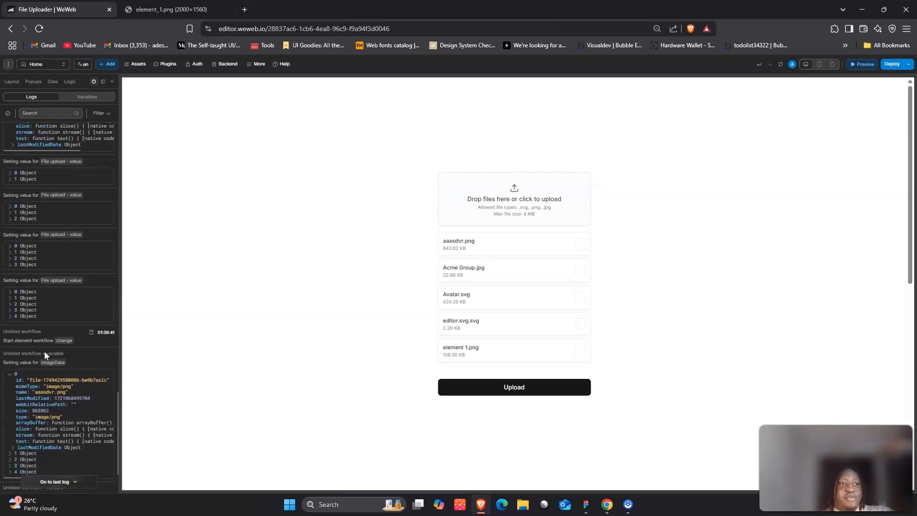
pyautogui.scroll(-4, 44, 352)
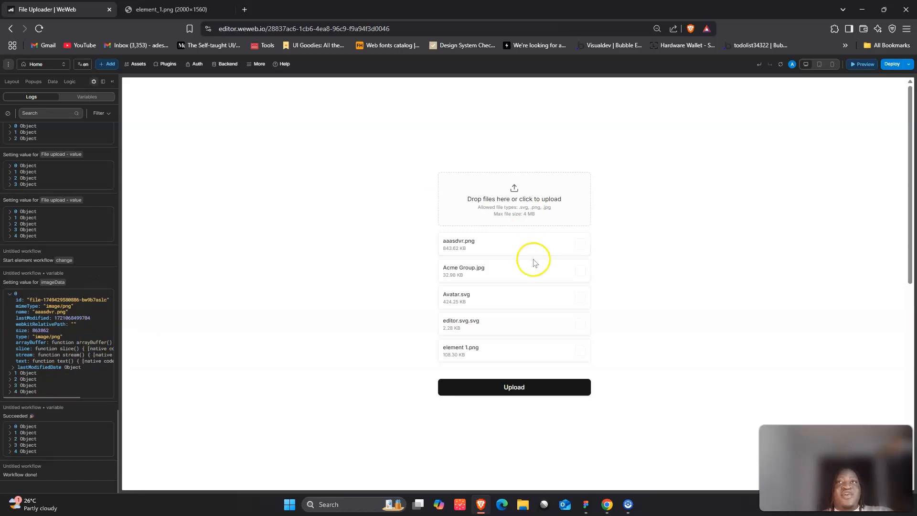
# Remove aaasdvr.png, editor.svg.svg and Avatar.svg from the uploader's file list.
pyautogui.click(580, 246)
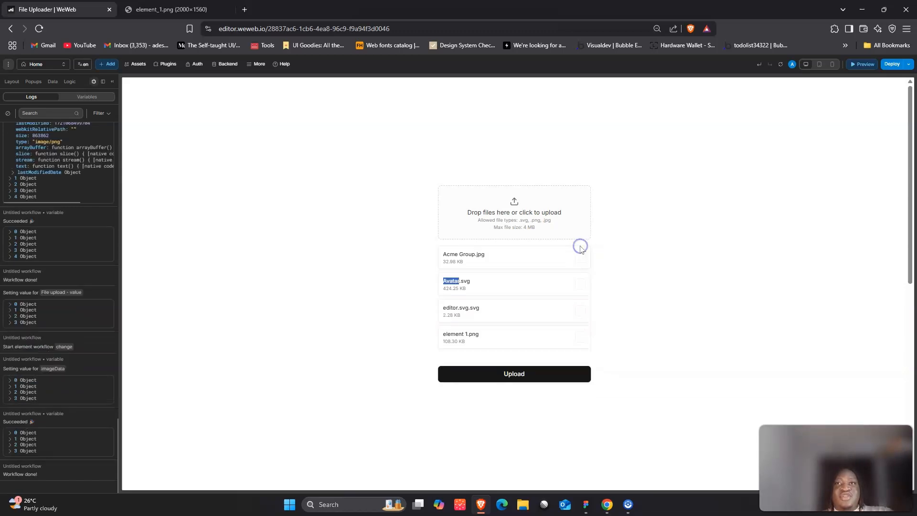
pyautogui.click(580, 310)
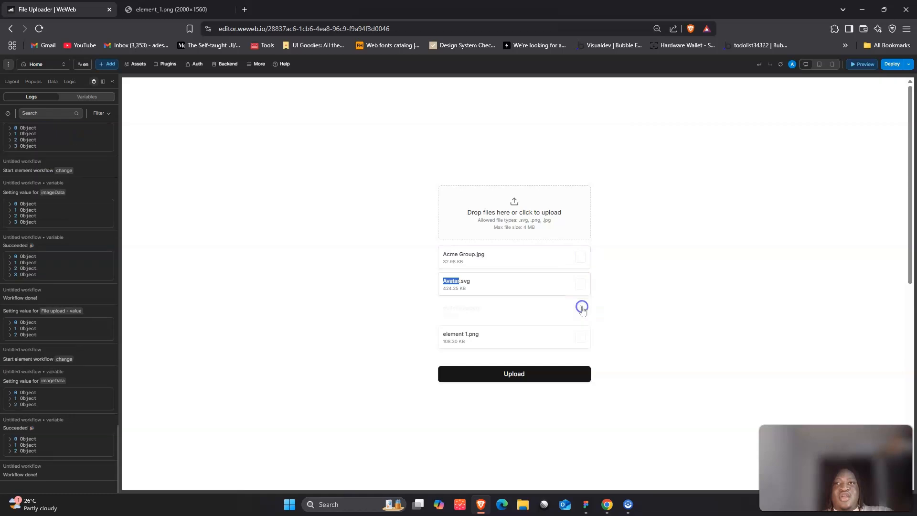
pyautogui.click(580, 298)
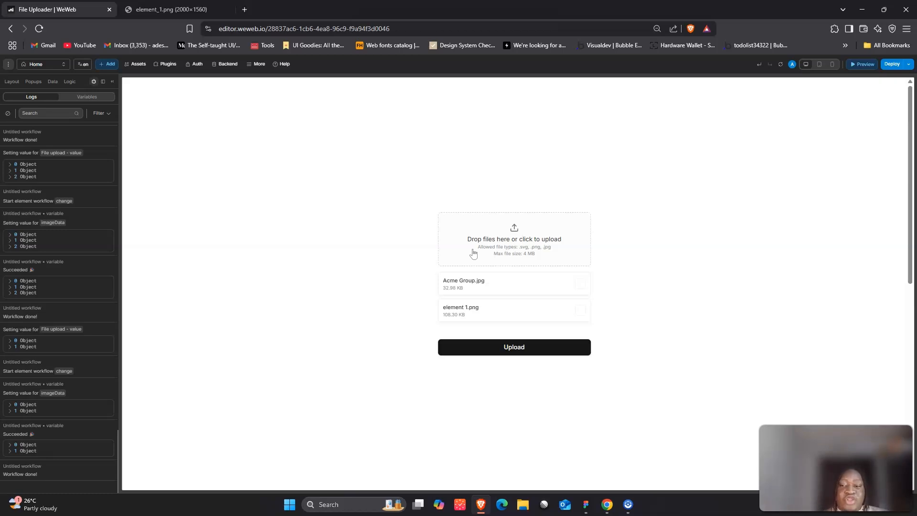
# Return to editing mode and open the Upload button's "upload to supabase" workflow.
pyautogui.click(860, 64)
pyautogui.click(495, 347)
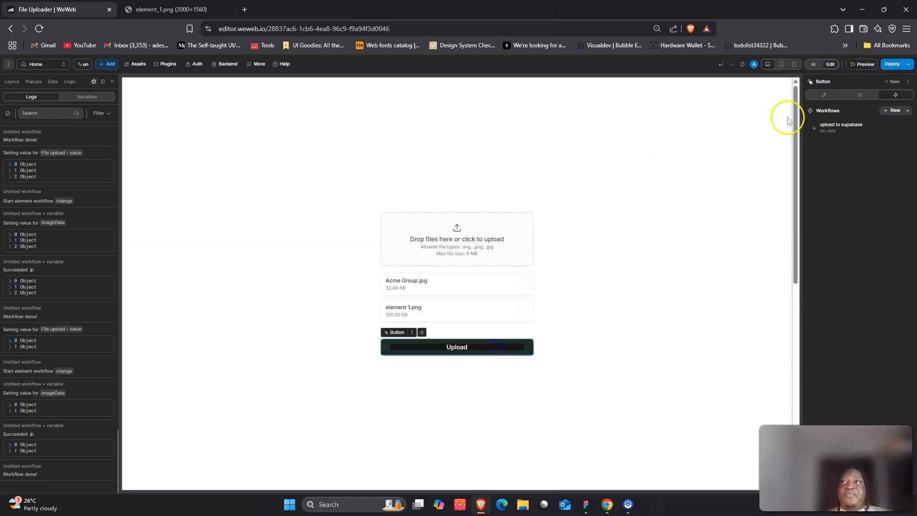
pyautogui.click(854, 125)
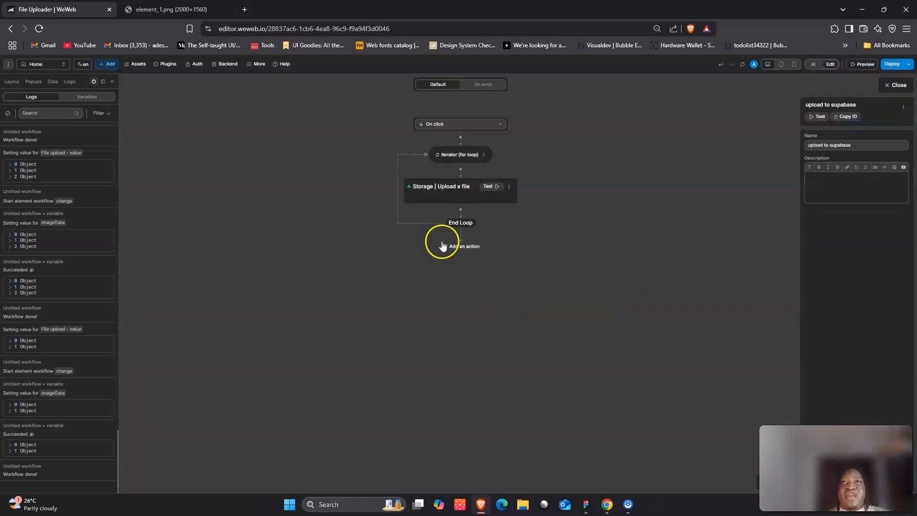
# Inspect the Iterator's items formula bound to imageData and expand both file objects in its current value.
pyautogui.click(443, 156)
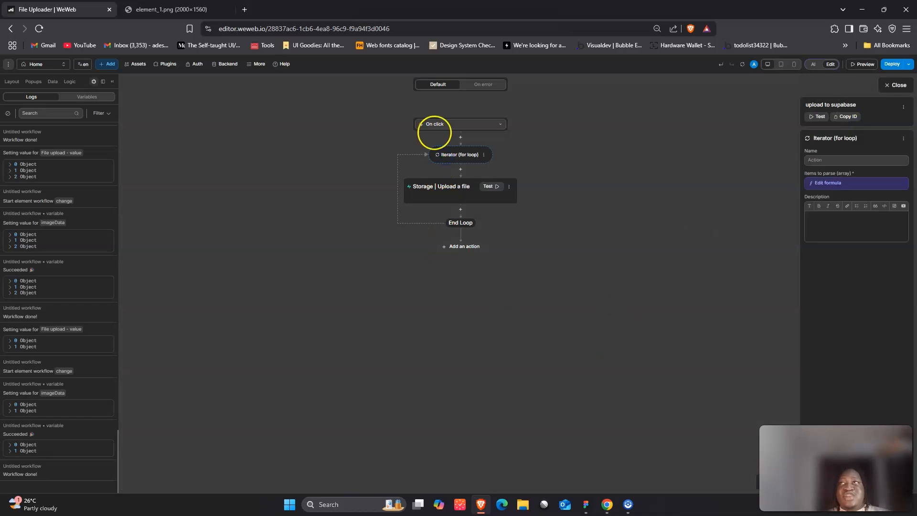
pyautogui.click(828, 182)
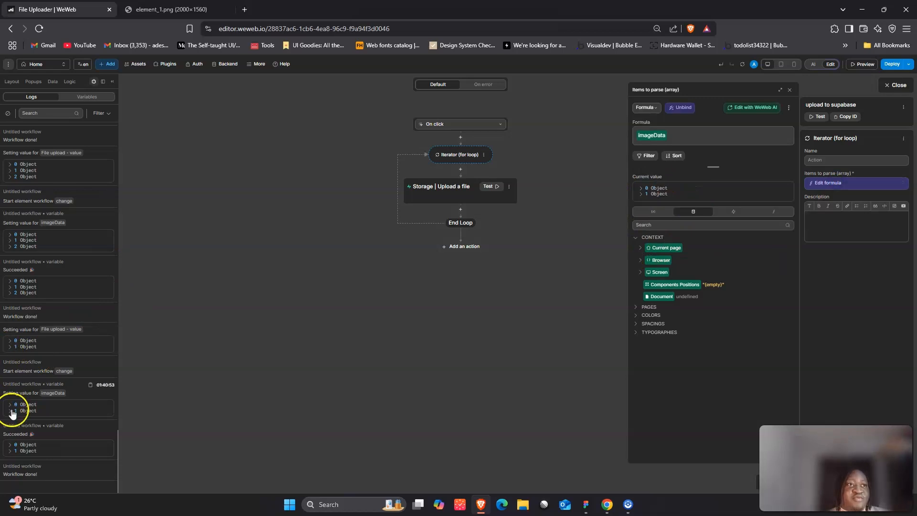
pyautogui.click(641, 188)
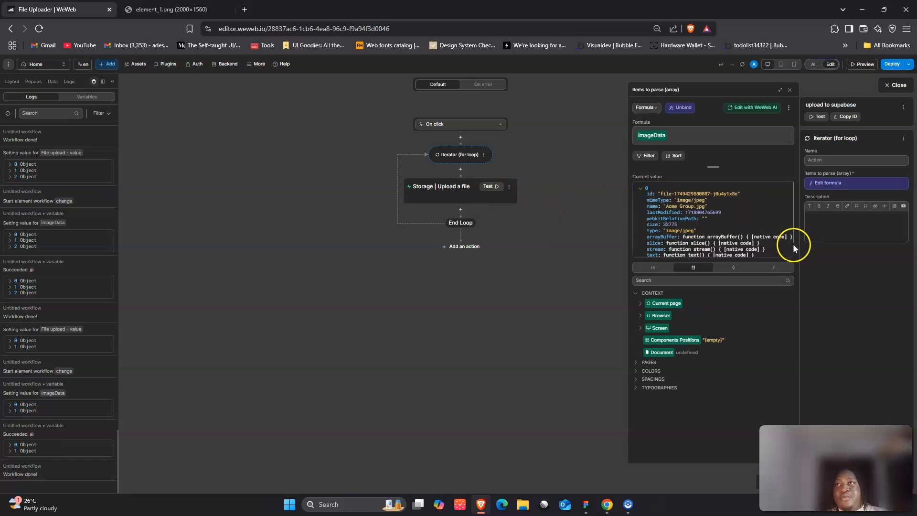
pyautogui.scroll(-2, 783, 241)
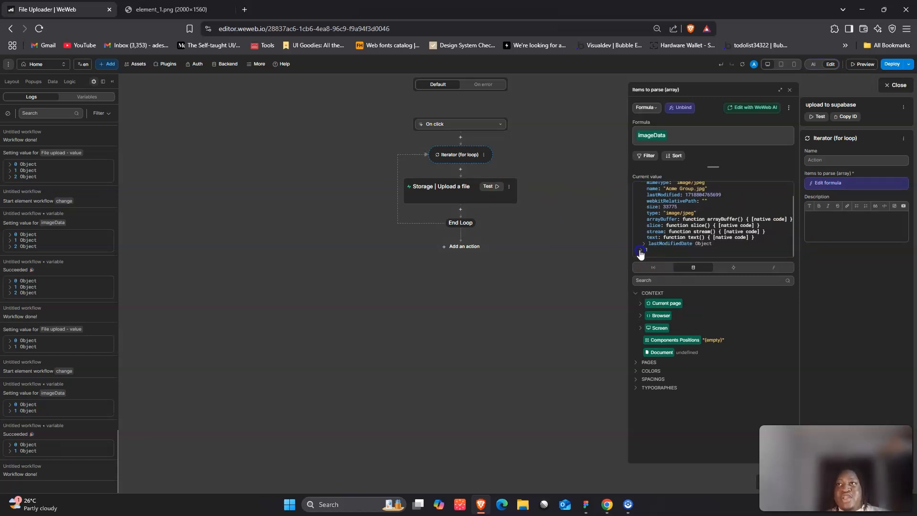
pyautogui.click(640, 251)
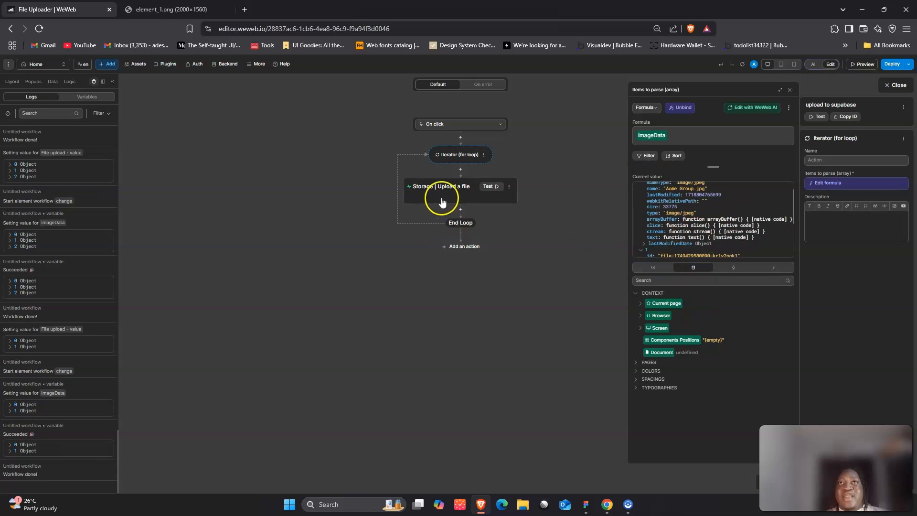
# Review the settings of the loop's "Storage | Upload a file" action and the formula bound to its File field.
pyautogui.click(442, 201)
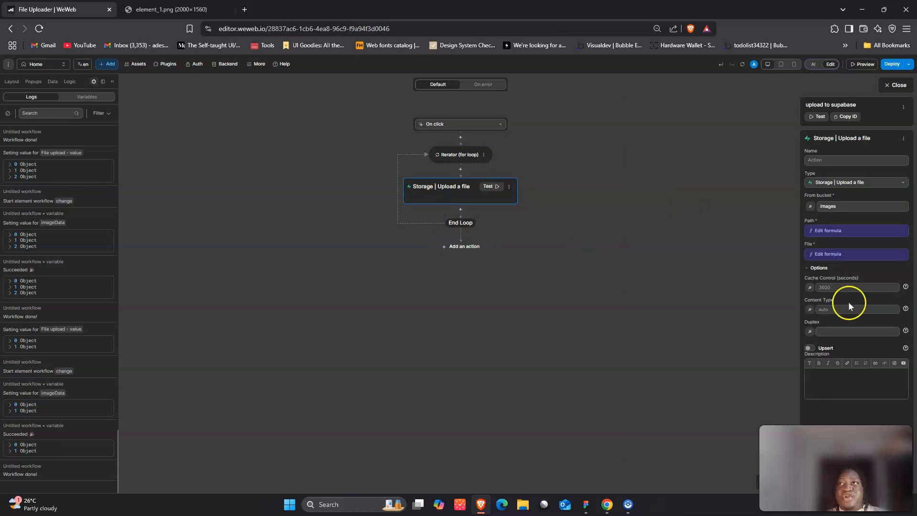
pyautogui.click(828, 257)
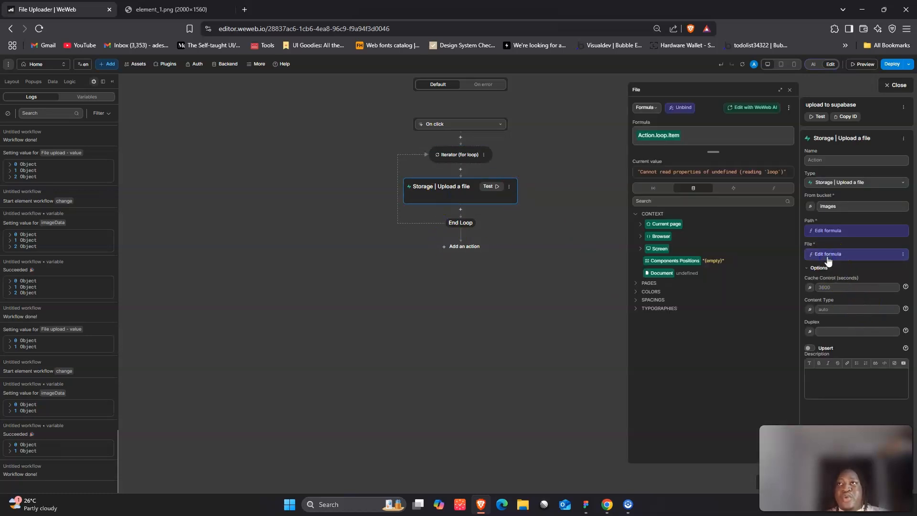
pyautogui.click(789, 90)
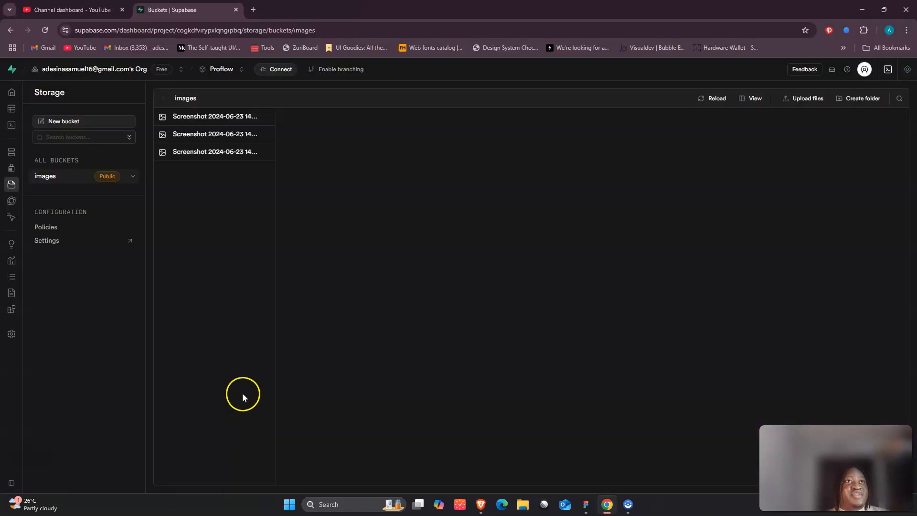
# Switch to Supabase Storage and create a public bucket named "update" without a file upload size restriction.
pyautogui.click(57, 178)
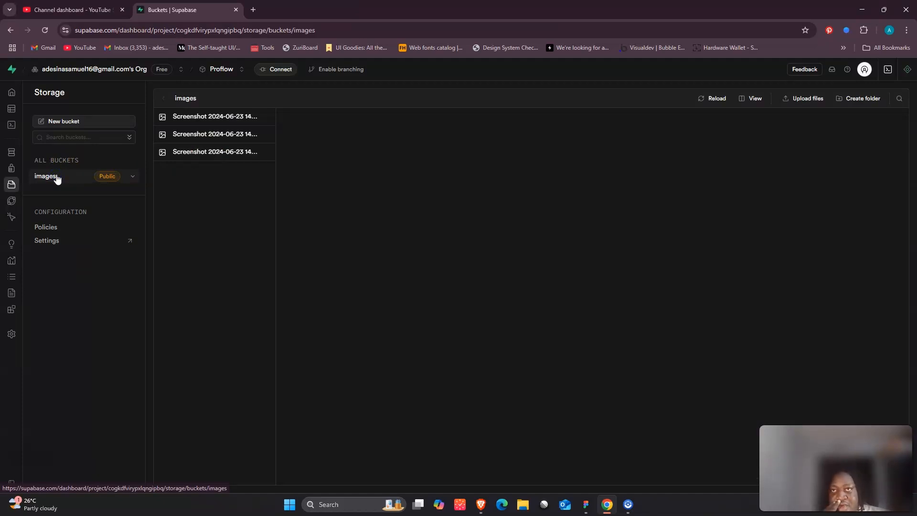
pyautogui.click(100, 122)
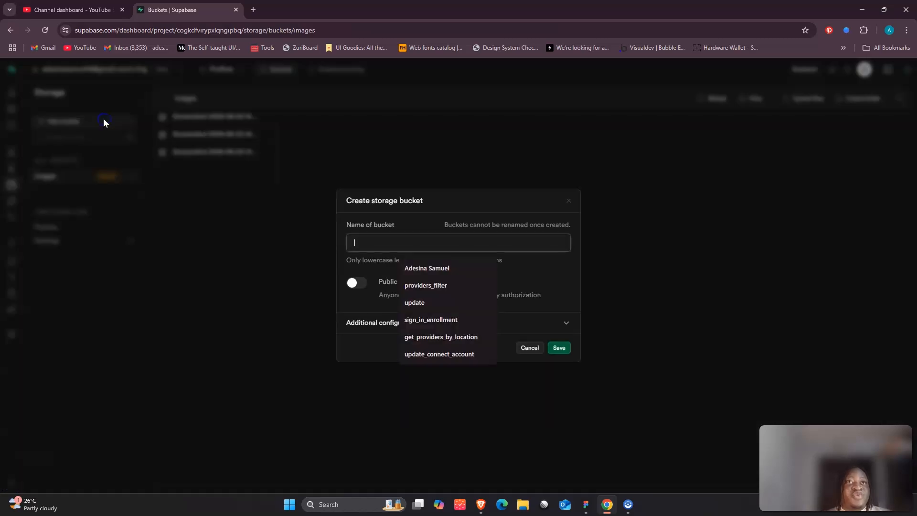
pyautogui.click(458, 300)
pyautogui.click(357, 282)
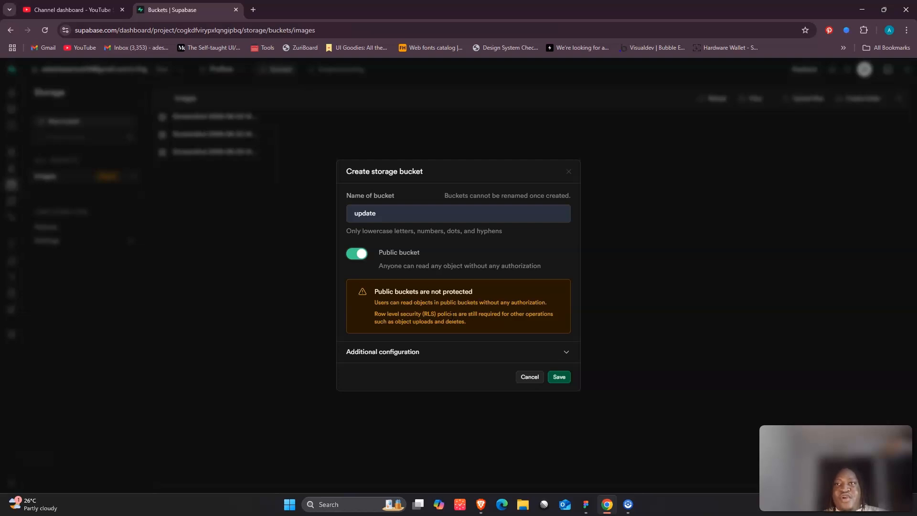
pyautogui.click(570, 352)
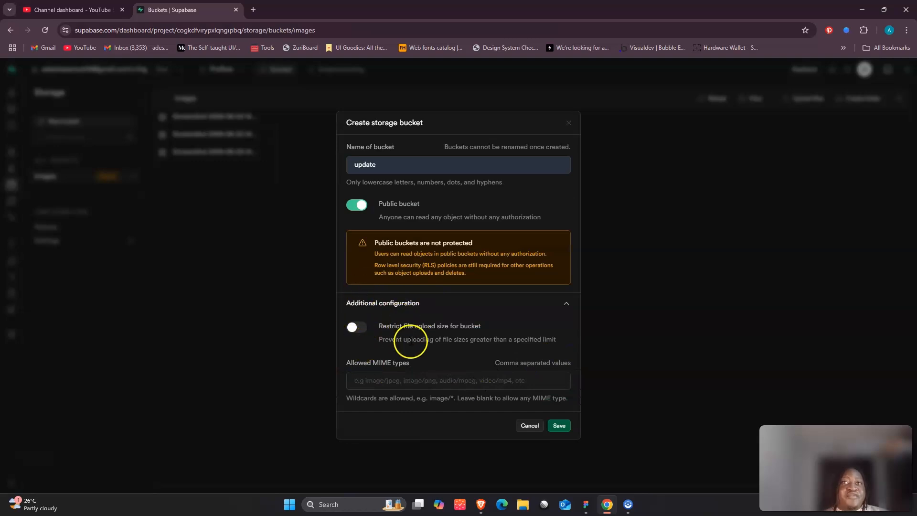
pyautogui.click(361, 326)
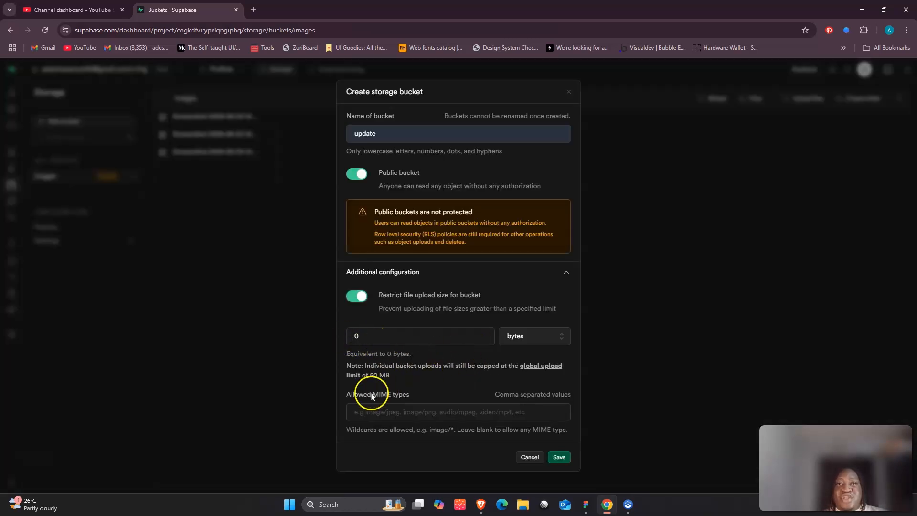
pyautogui.click(359, 297)
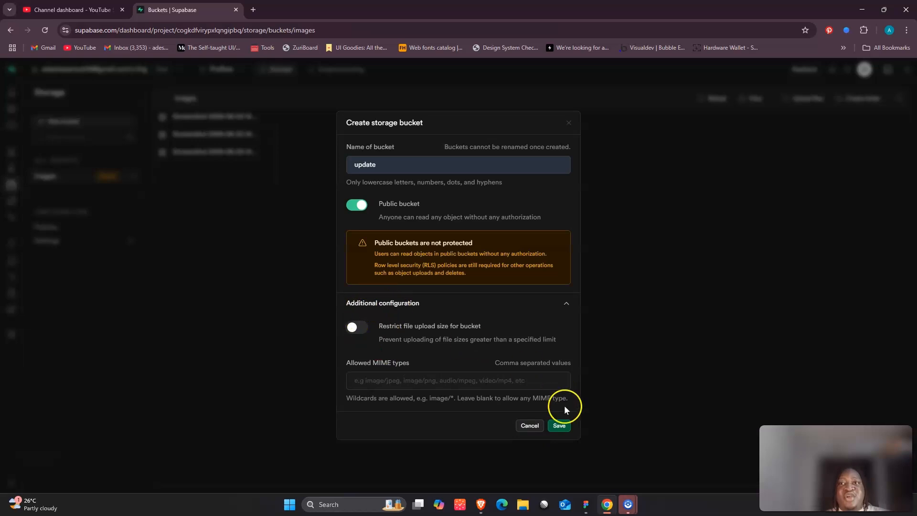
pyautogui.click(562, 425)
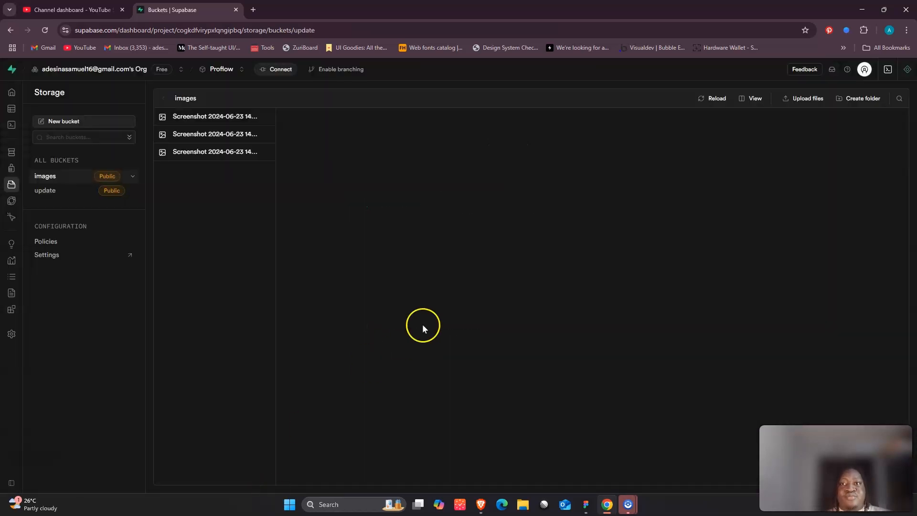
# Start a new policy from scratch for the update bucket in the storage policies.
pyautogui.moveTo(75, 200)
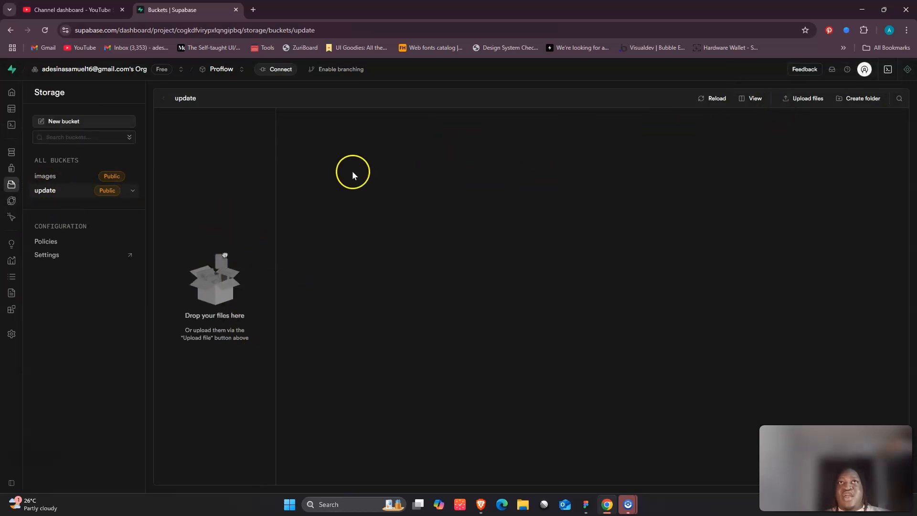
pyautogui.click(43, 242)
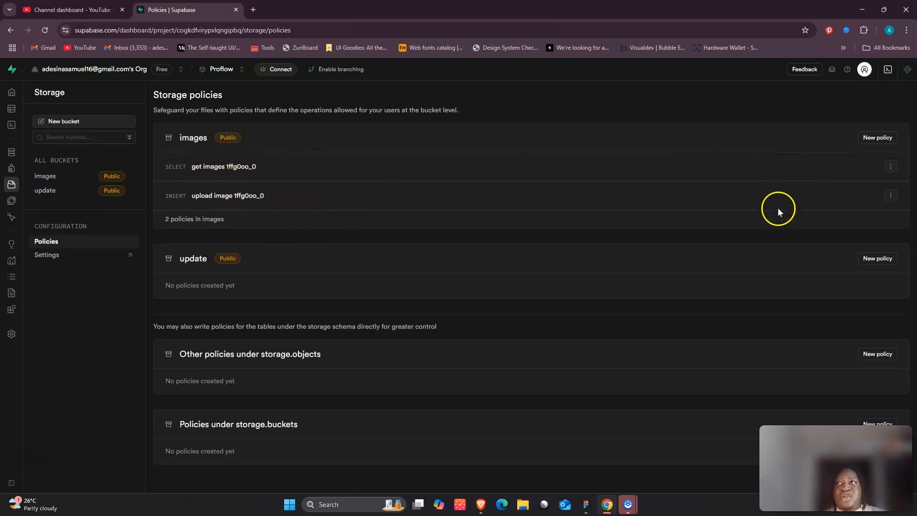
pyautogui.click(874, 259)
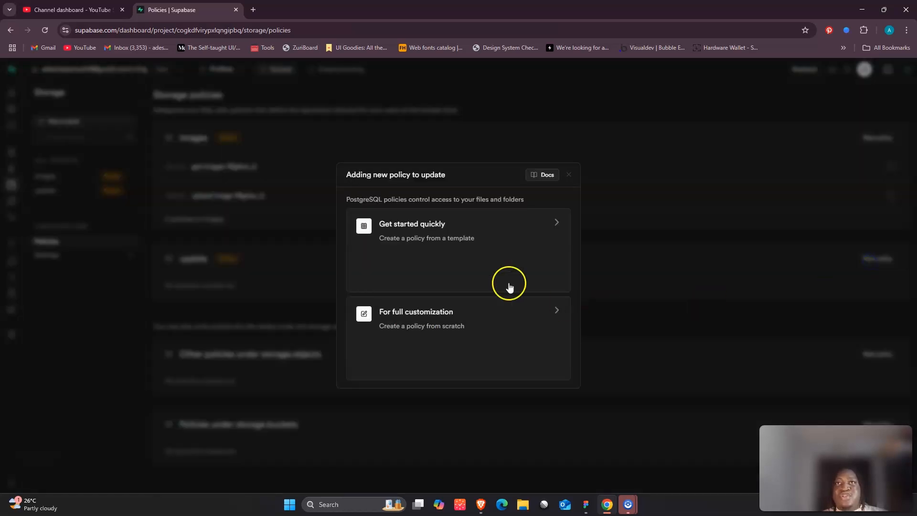
pyautogui.press('Escape')
pyautogui.click(454, 328)
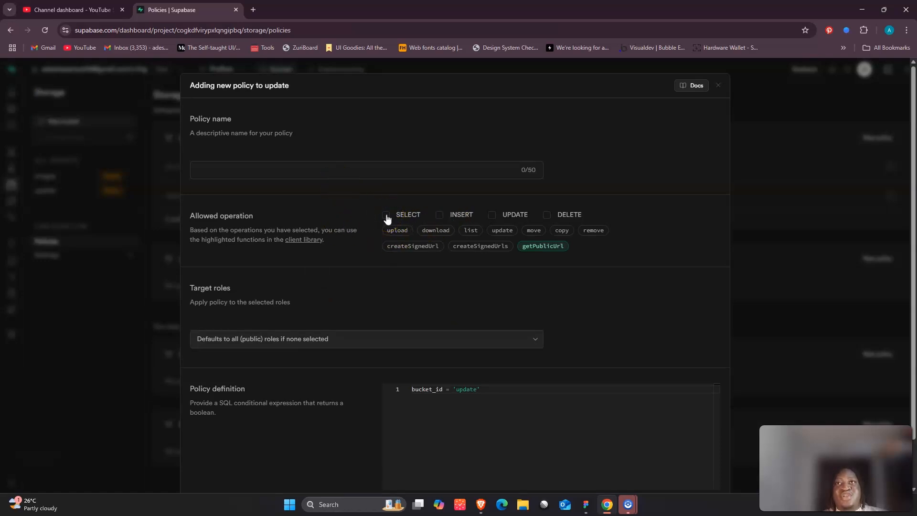
pyautogui.click(386, 216)
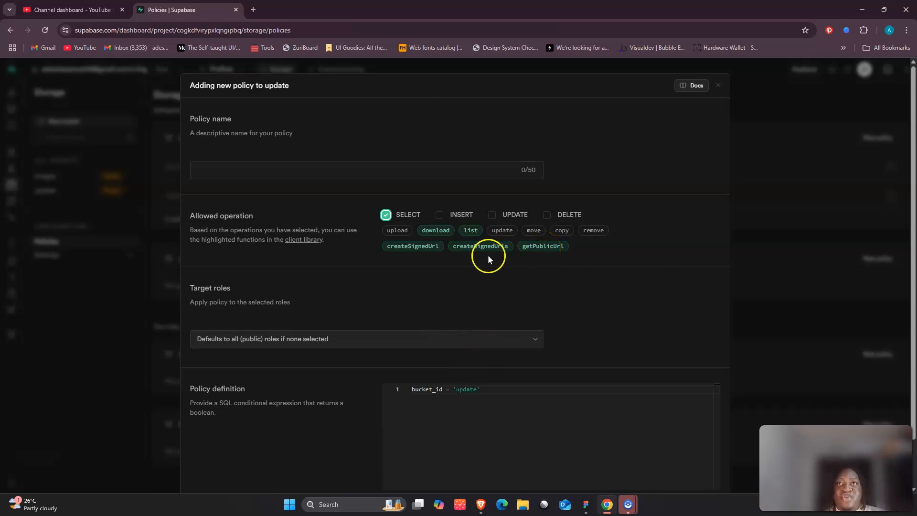
pyautogui.click(440, 216)
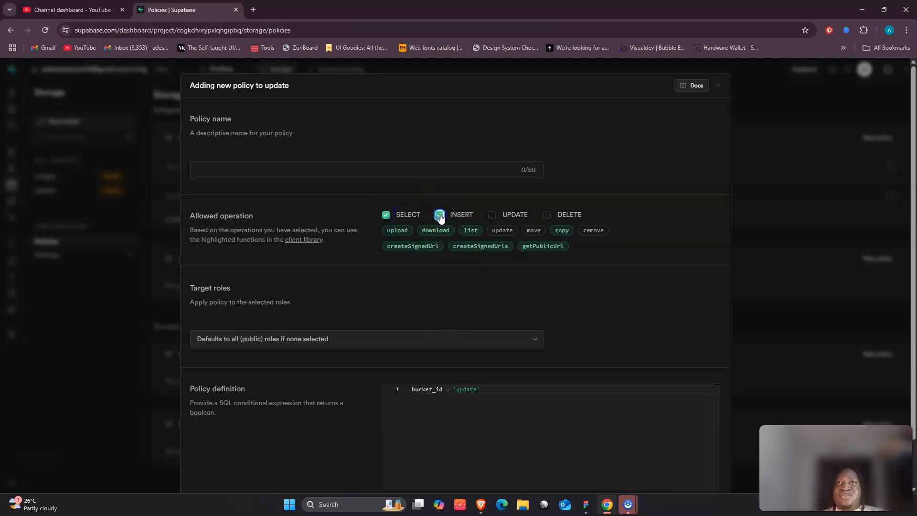
pyautogui.click(385, 216)
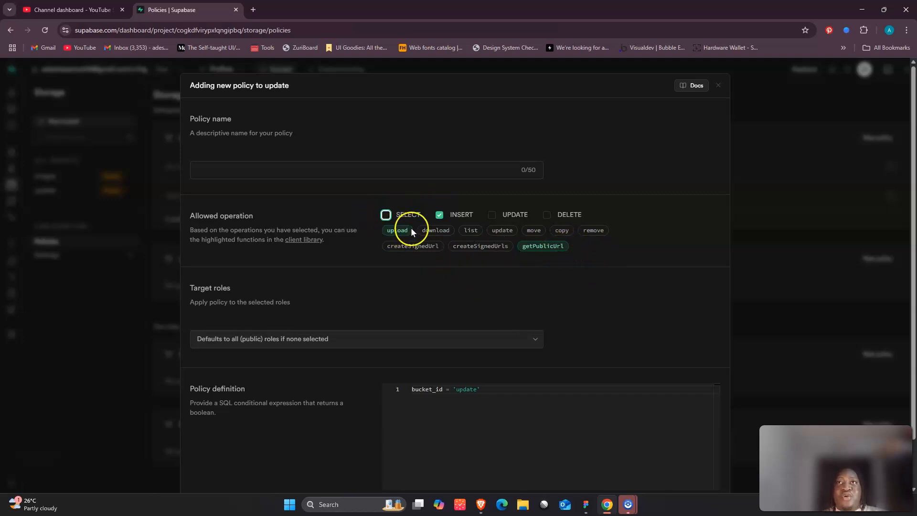
pyautogui.click(440, 215)
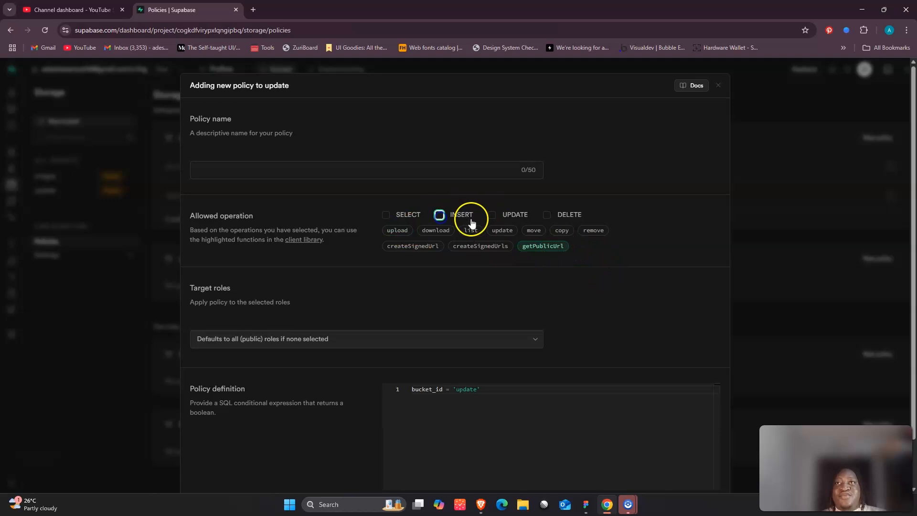
# Allow only the INSERT operation, name the policy "insert", then review and save it for the update bucket.
pyautogui.click(491, 214)
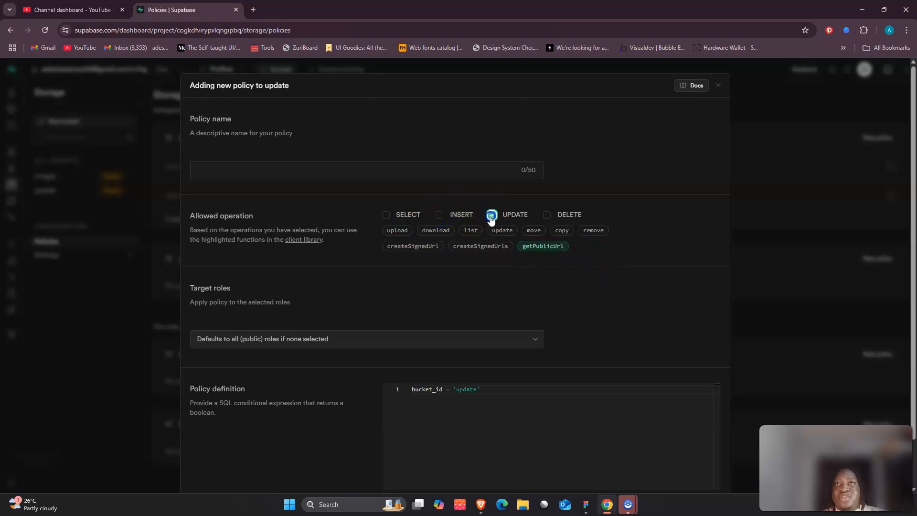
pyautogui.click(439, 215)
pyautogui.click(491, 216)
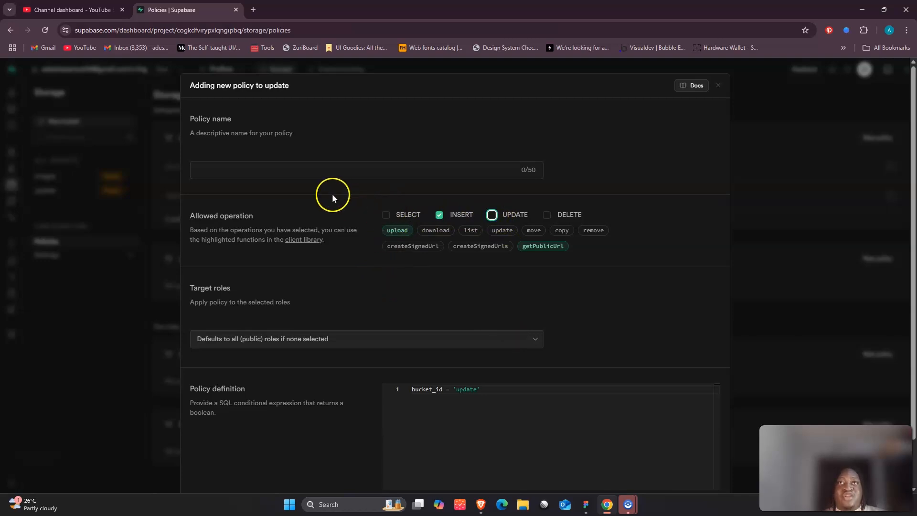
pyautogui.click(329, 174)
pyautogui.write('o')
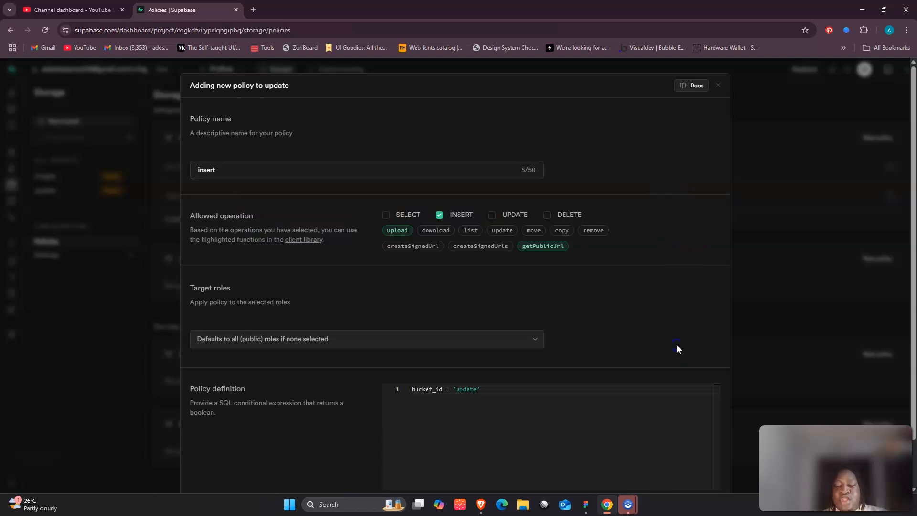
pyautogui.scroll(-1, 676, 344)
pyautogui.click(699, 438)
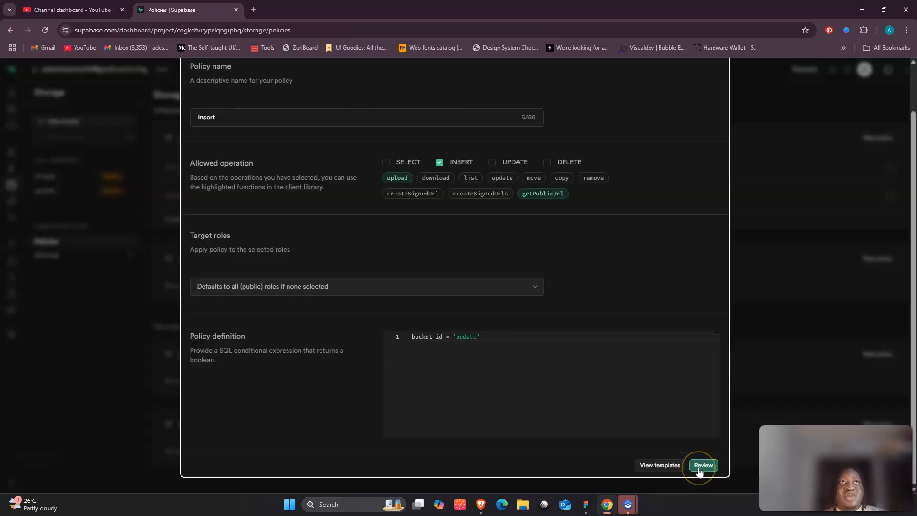
pyautogui.click(698, 469)
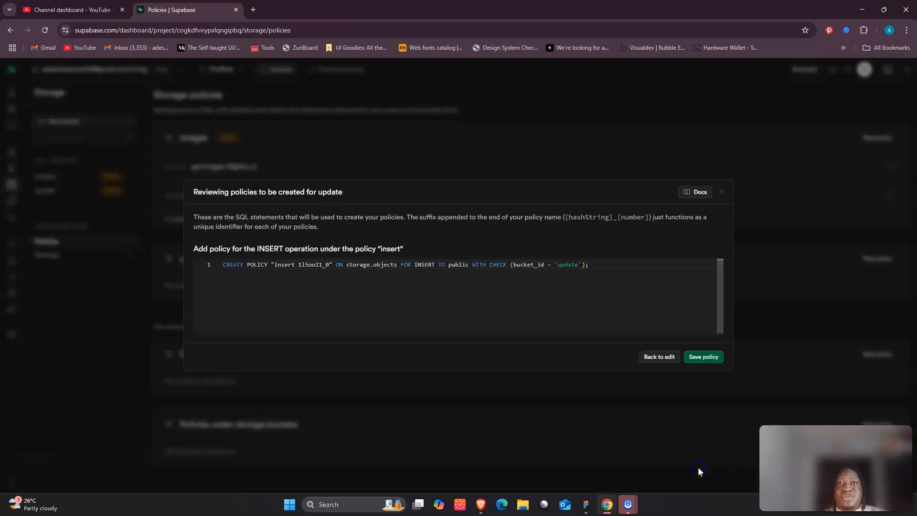
pyautogui.click(704, 358)
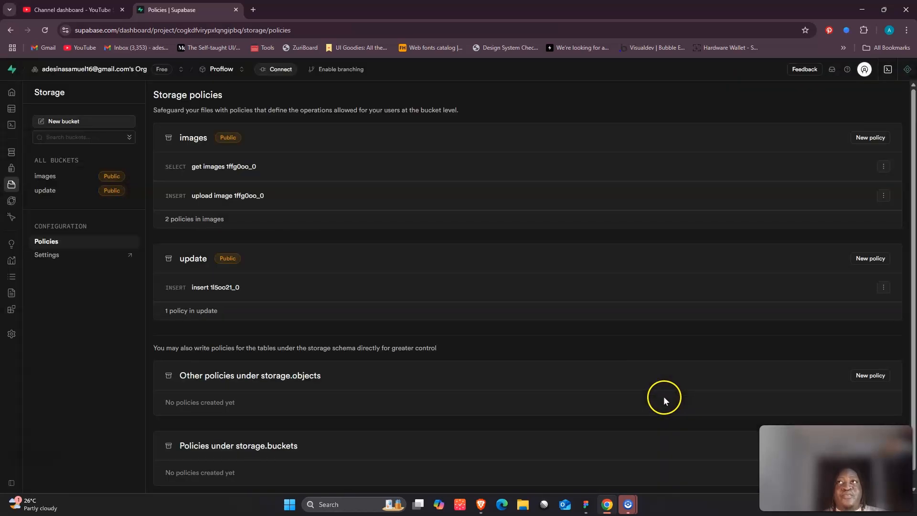
# Create a policy from scratch for the update bucket named "select", allowing only the SELECT operation, then review and save it.
pyautogui.click(875, 263)
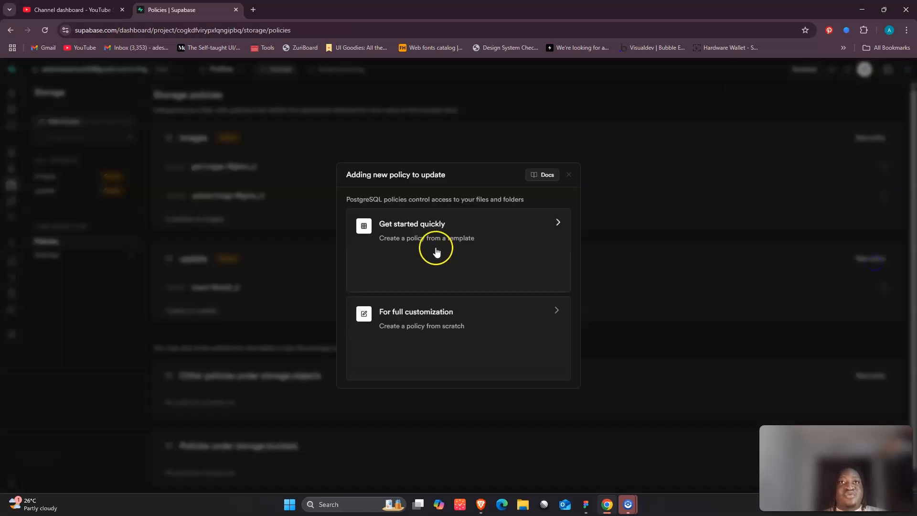
pyautogui.click(459, 332)
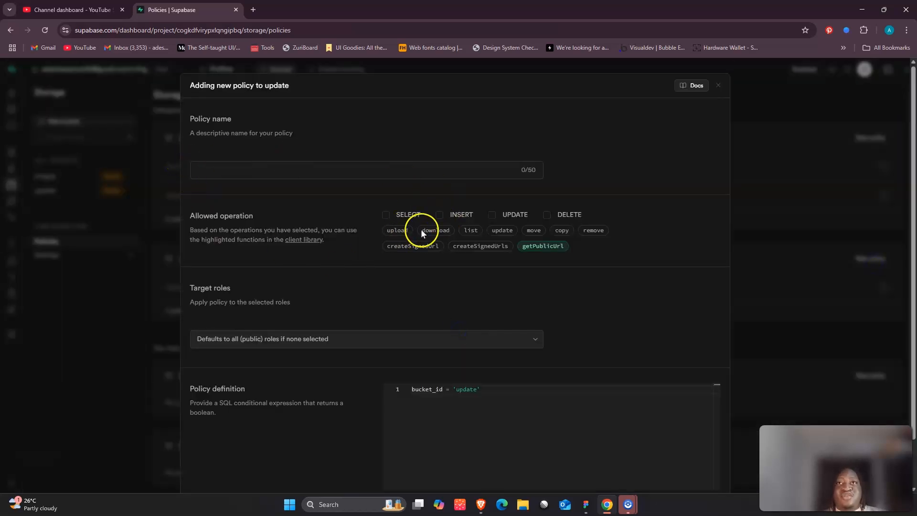
pyautogui.click(386, 214)
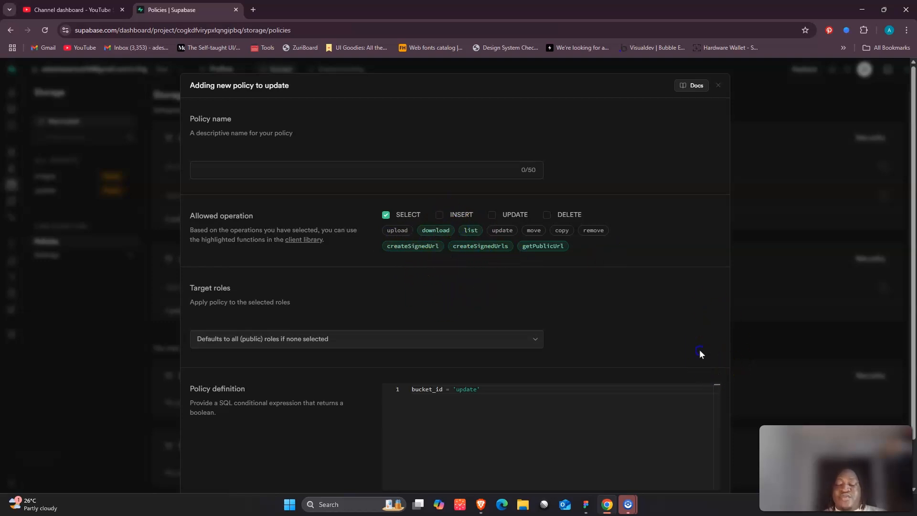
pyautogui.scroll(-2, 699, 354)
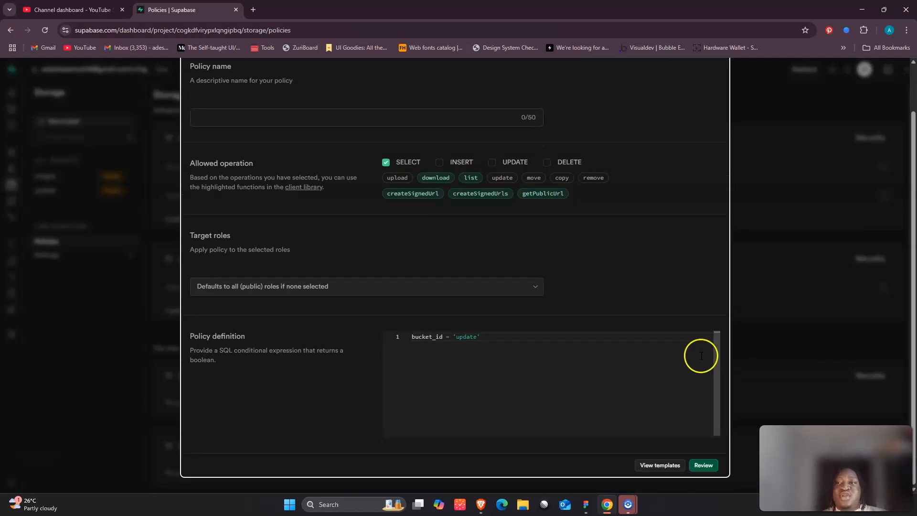
pyautogui.click(711, 466)
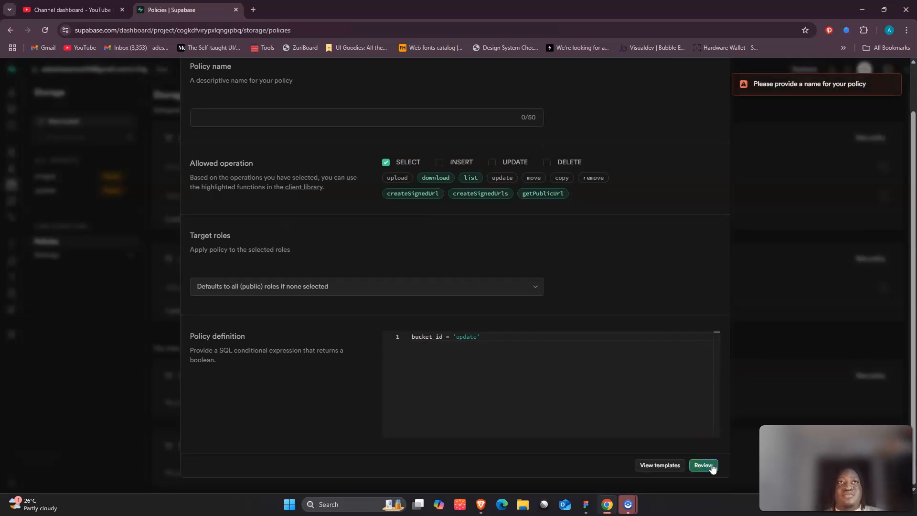
pyautogui.click(329, 120)
pyautogui.write('s')
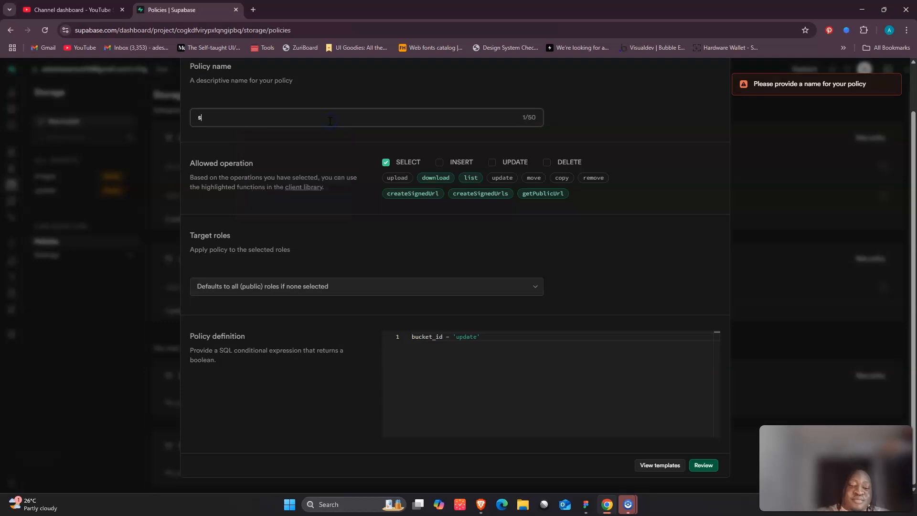
pyautogui.write('elect')
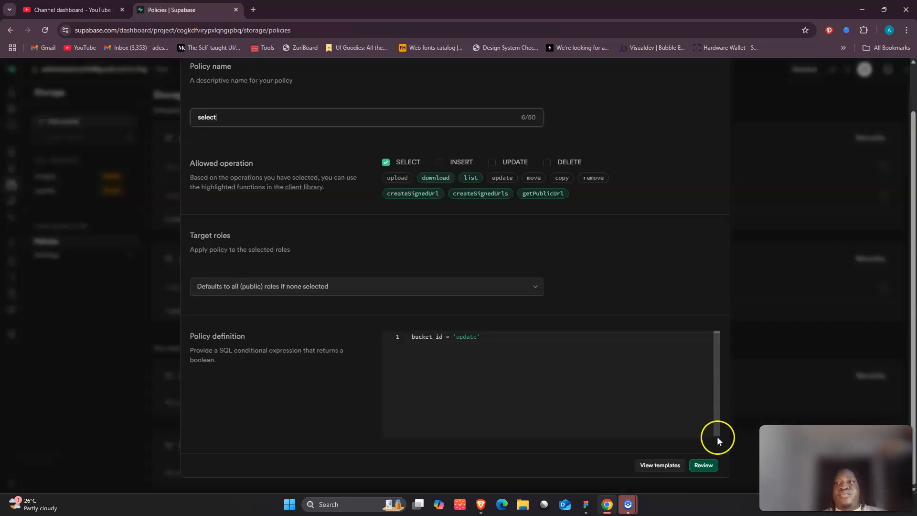
pyautogui.click(707, 465)
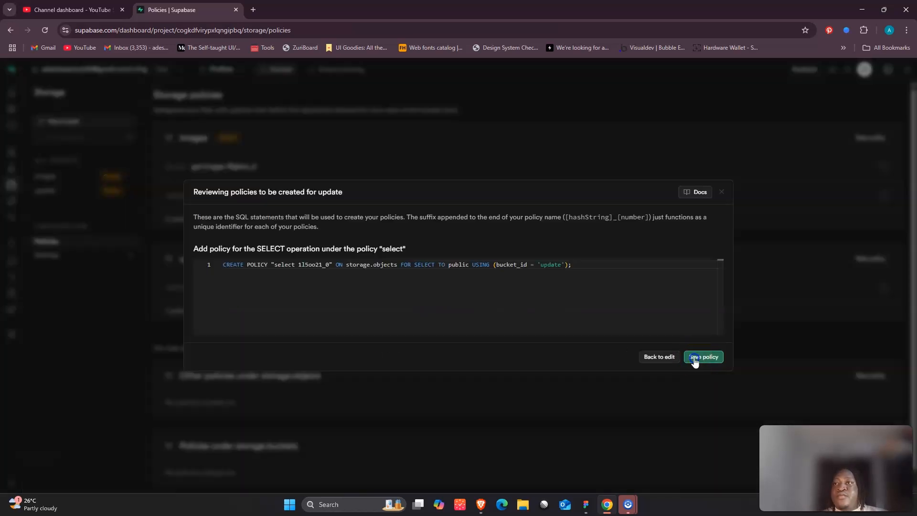
pyautogui.click(698, 357)
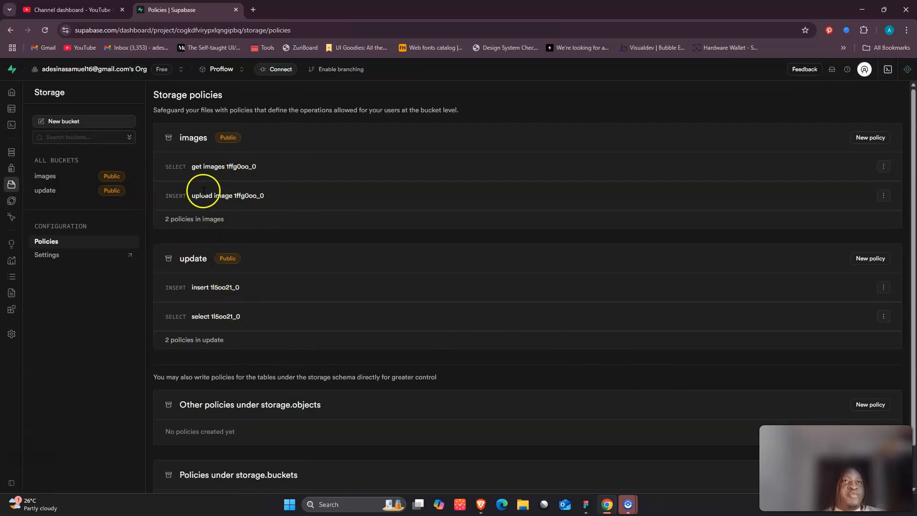
# Delete all the screenshot files from the images bucket and confirm the deletion.
pyautogui.click(59, 177)
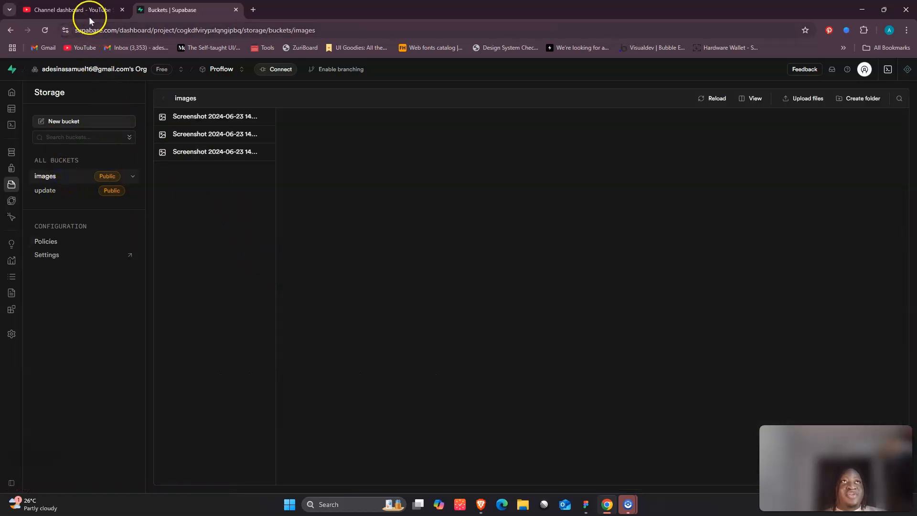
pyautogui.click(163, 116)
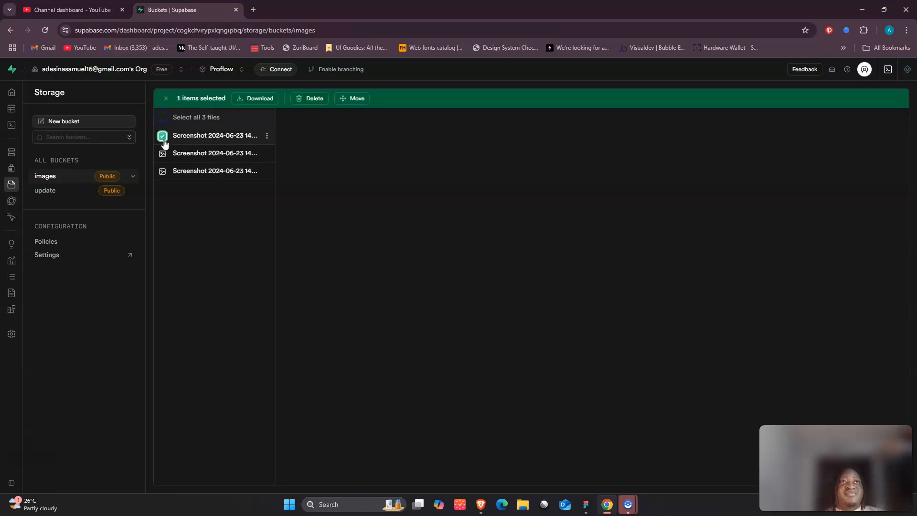
pyautogui.click(163, 117)
pyautogui.click(260, 100)
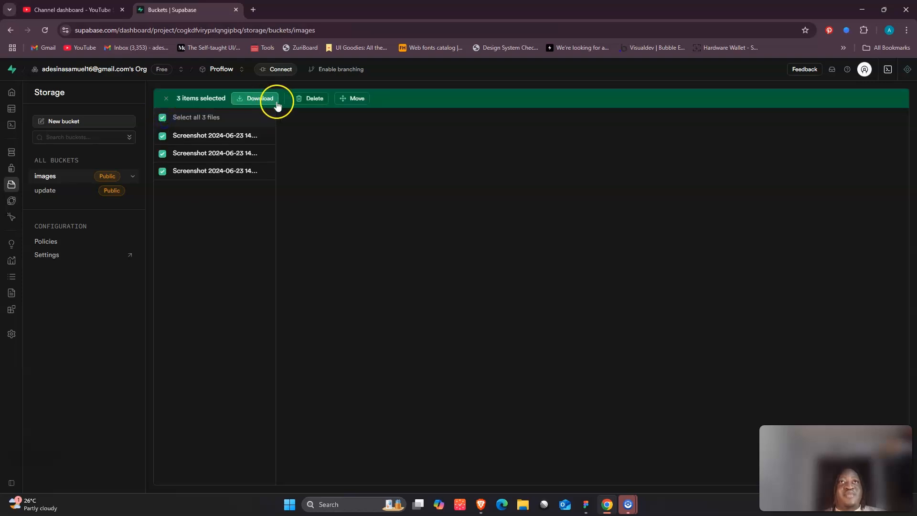
pyautogui.click(306, 98)
pyautogui.click(490, 305)
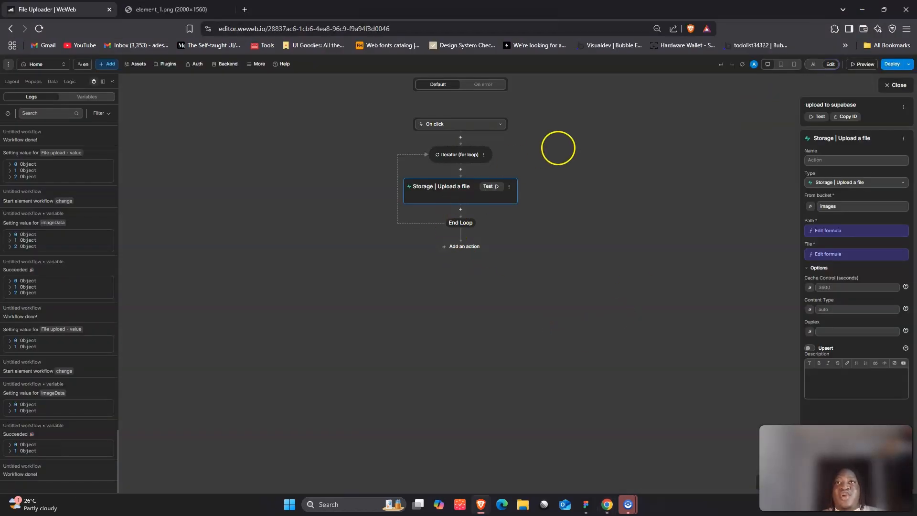
# In WeWeb, close the workflow editor and run the upload of the two selected files in preview mode.
pyautogui.click(882, 88)
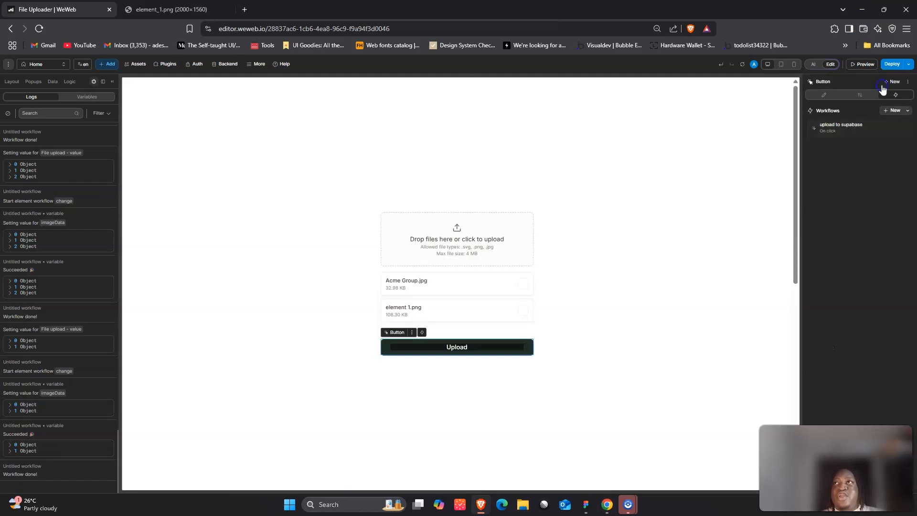
pyautogui.click(862, 64)
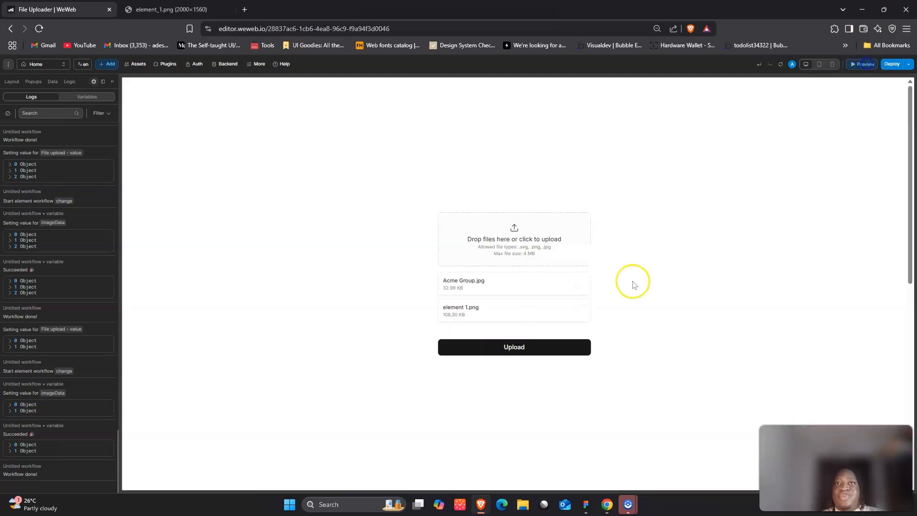
pyautogui.click(556, 351)
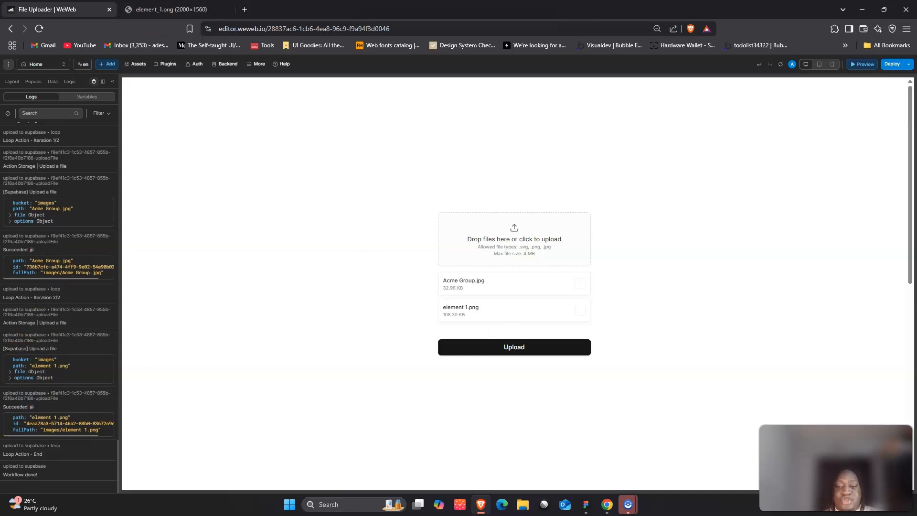
# Switch to Supabase, reload the images bucket and preview Acme Group.jpg and element 1.png.
pyautogui.hotkey('alt', 'Tab')
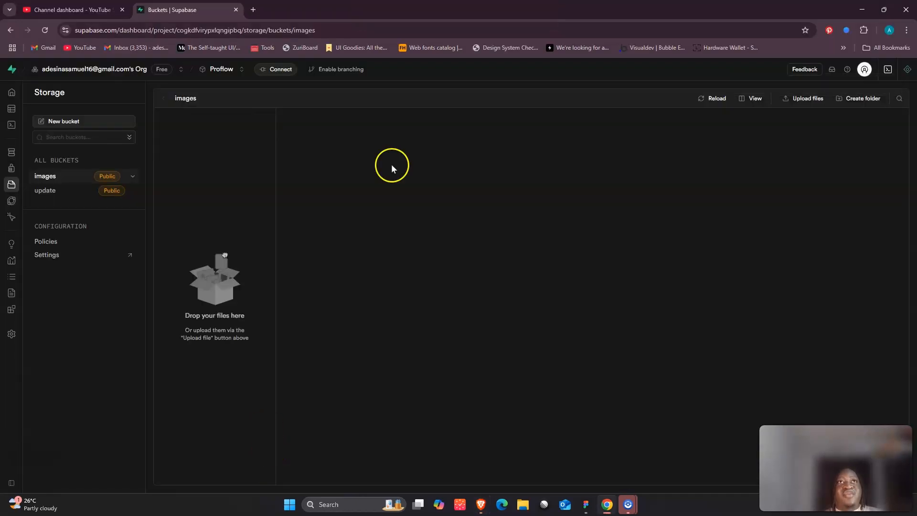
pyautogui.click(721, 99)
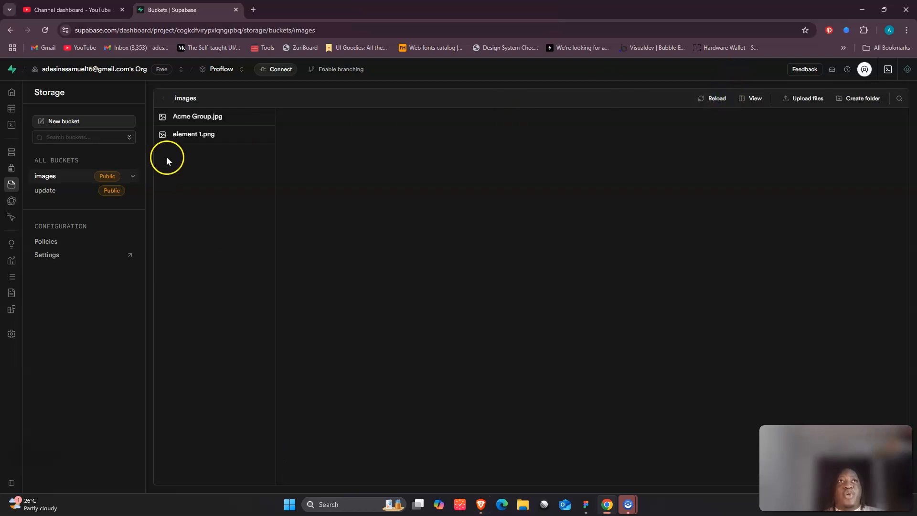
pyautogui.click(200, 118)
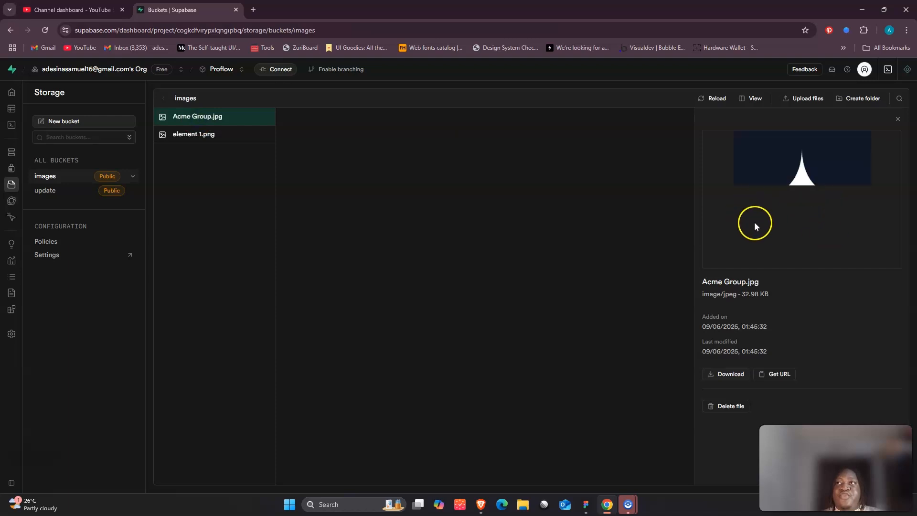
pyautogui.click(214, 134)
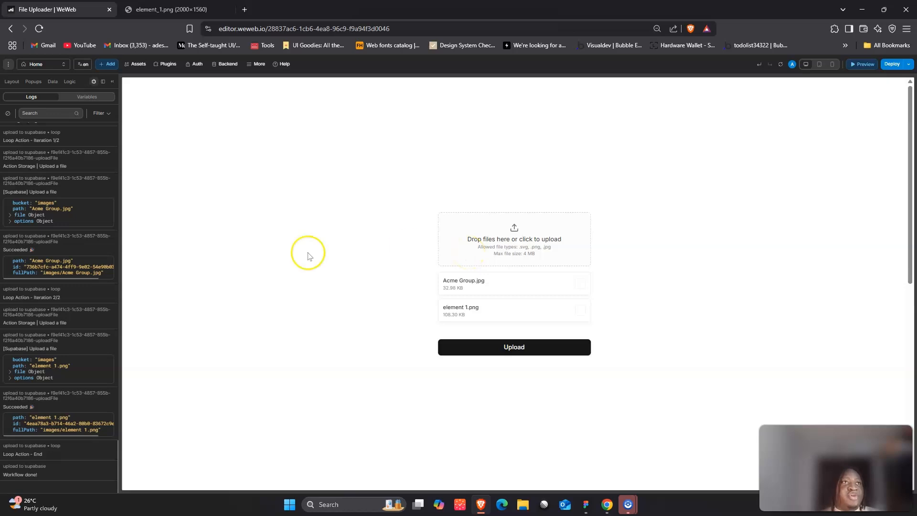
# In WeWeb's logs, expand the first file object of the latest imageData update and examine its properties.
pyautogui.click(119, 433)
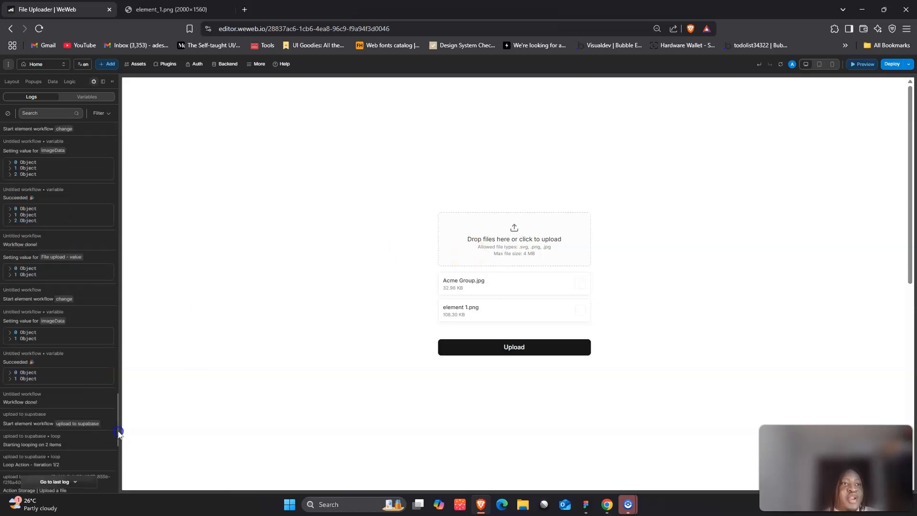
pyautogui.click(14, 373)
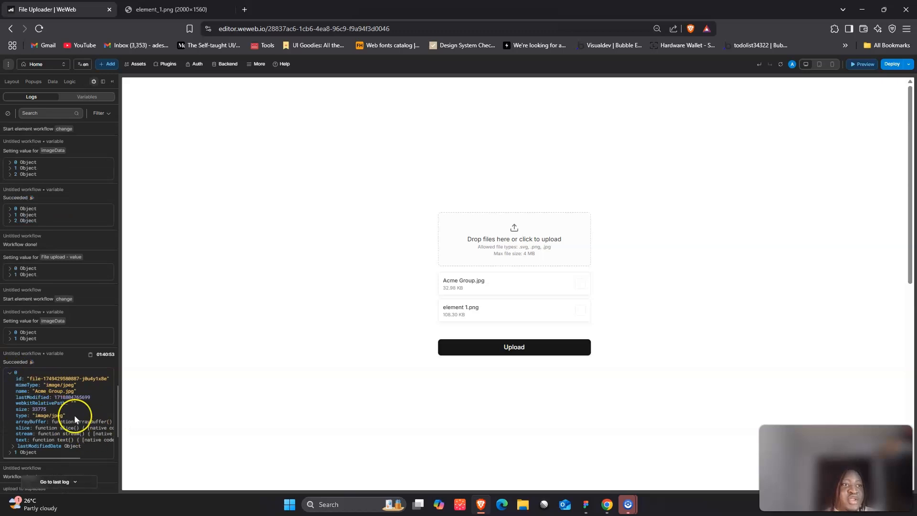
pyautogui.scroll(-2, 73, 414)
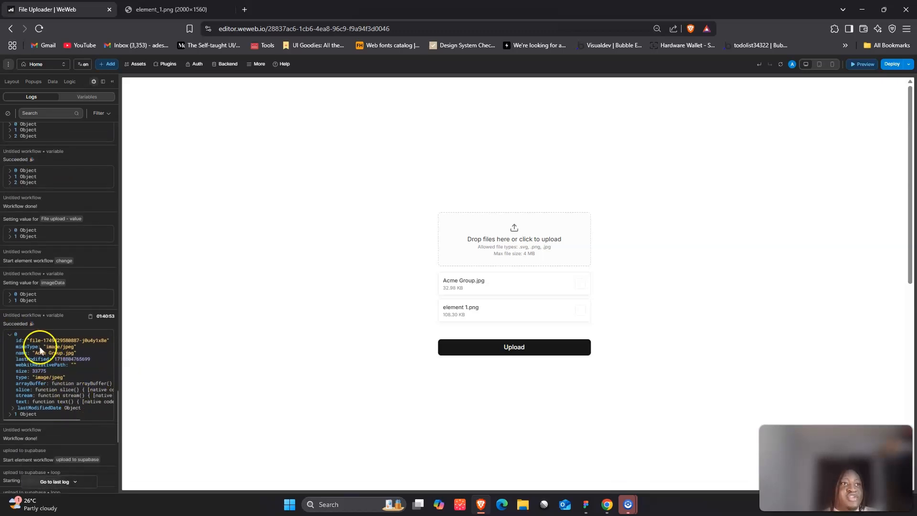